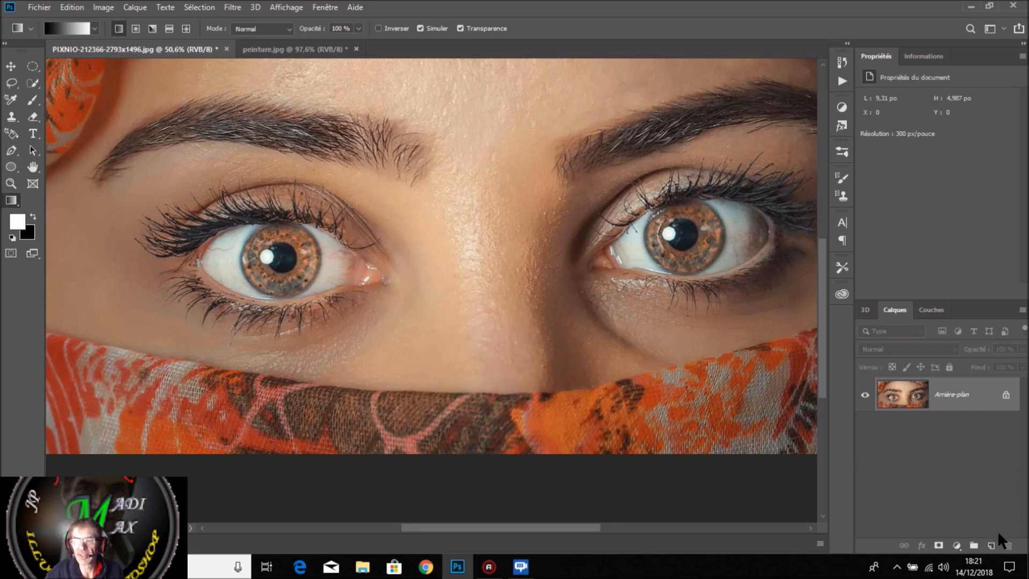
- Add a new layer and draw an elliptical selection about 0.33 by 0.41 in just below the inner corner of the eye nearer the first eyebrow
left_click(990, 545)
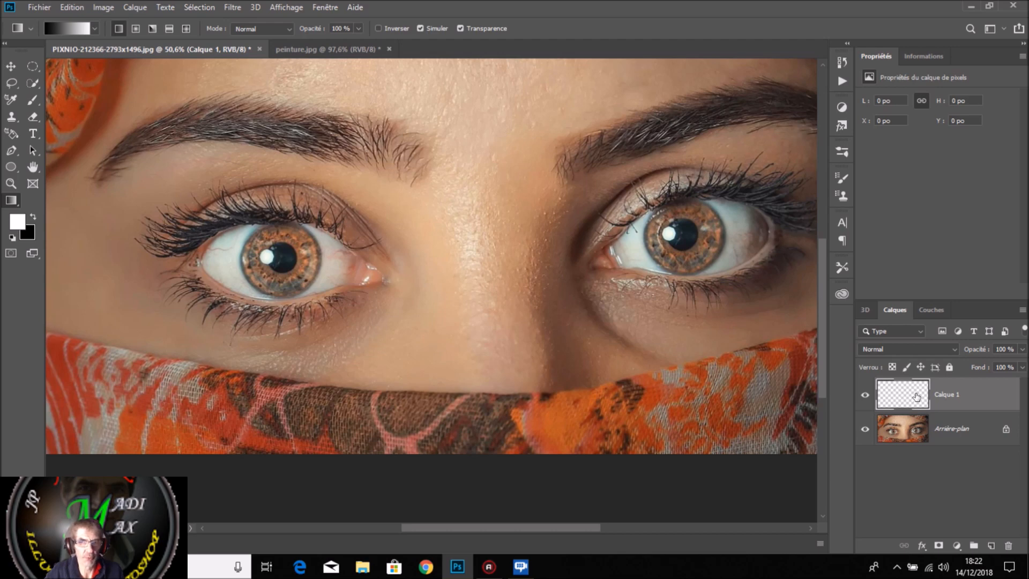
left_click(28, 65)
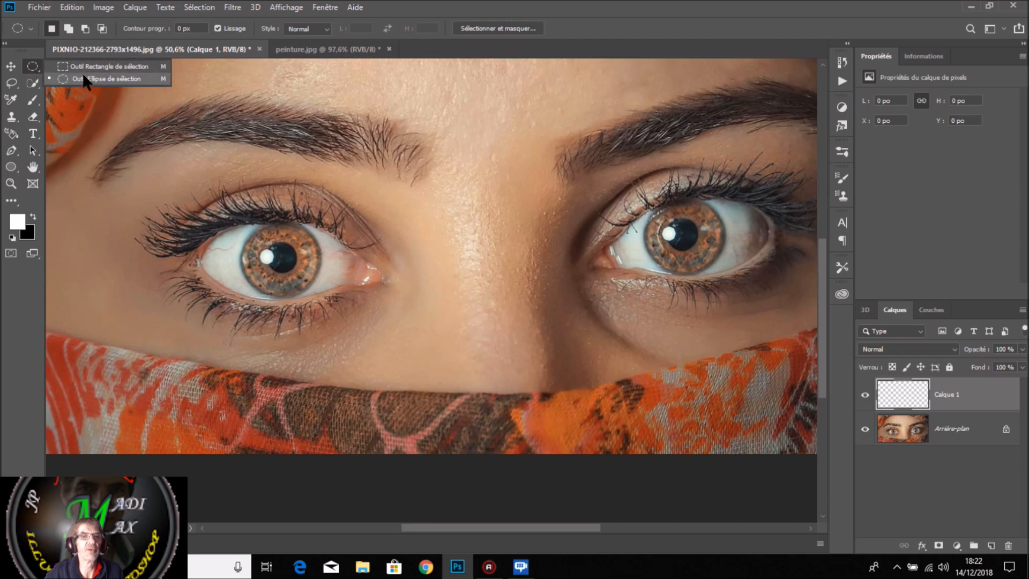
left_click(139, 78)
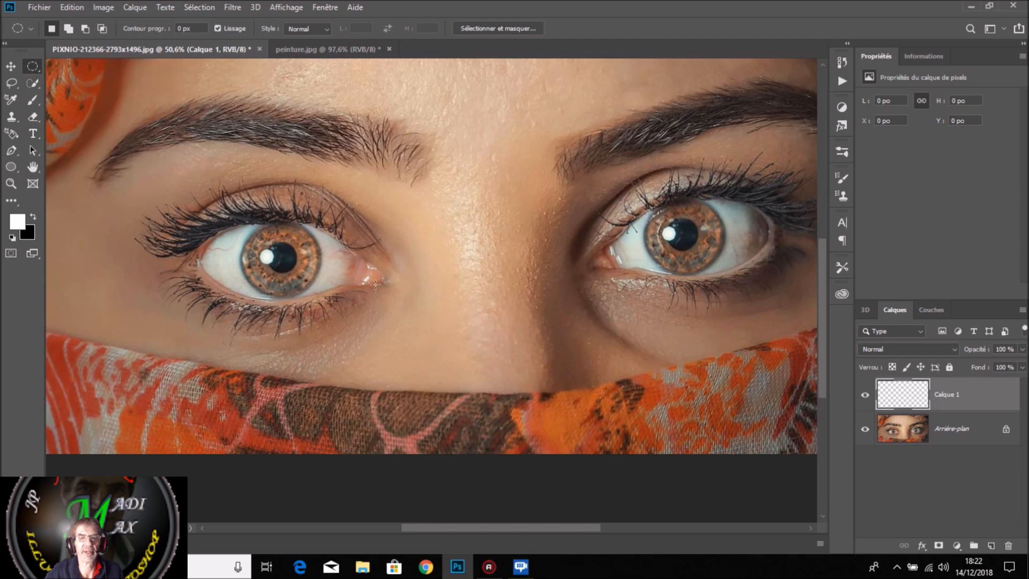
left_click_drag(372, 299, 404, 337)
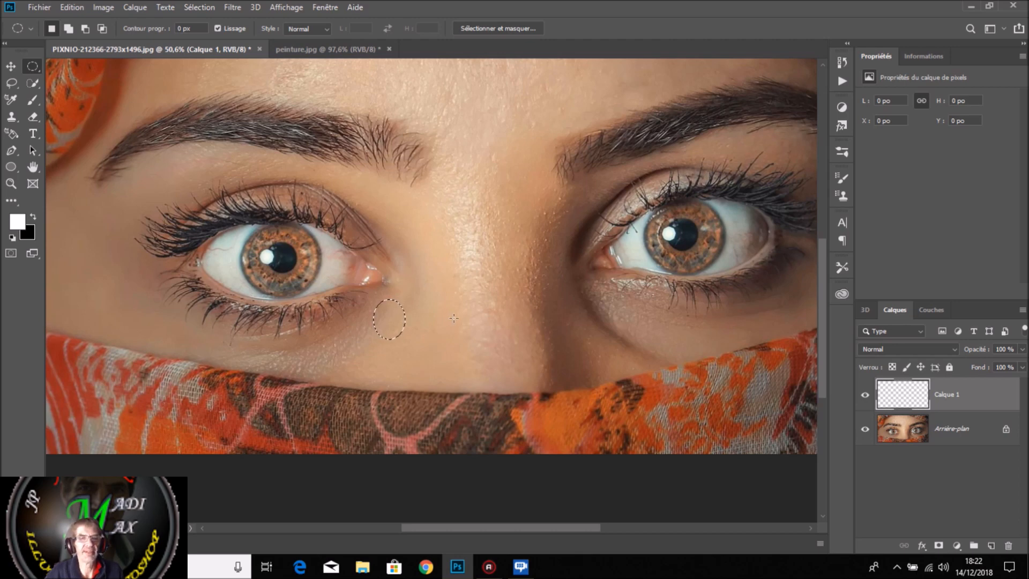
- Fill the elliptical selection with a diagonal black-to-white linear gradient, dark at the upper edge and light at the lower edge
left_click(12, 201)
left_click(12, 200)
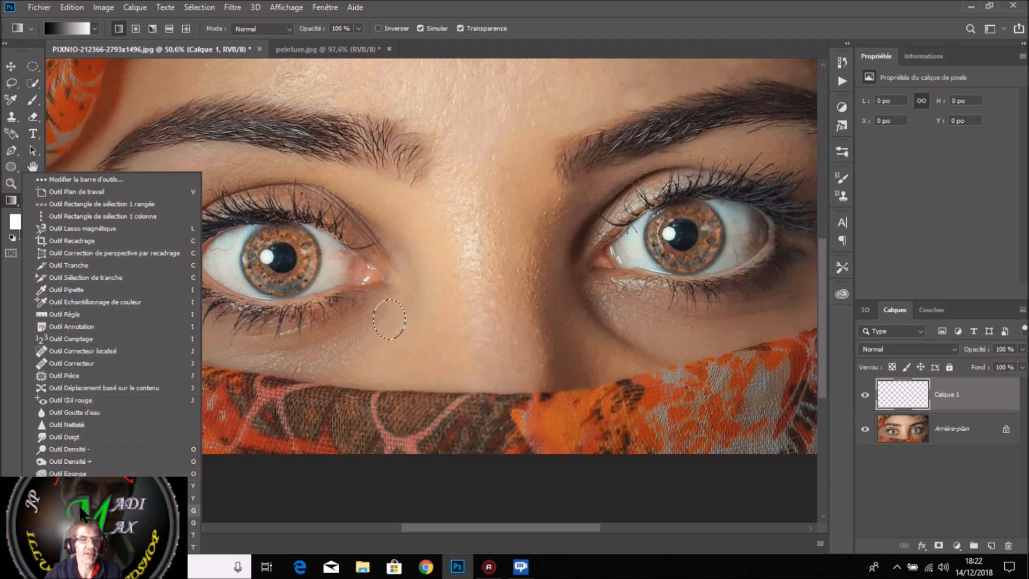
left_click(121, 510)
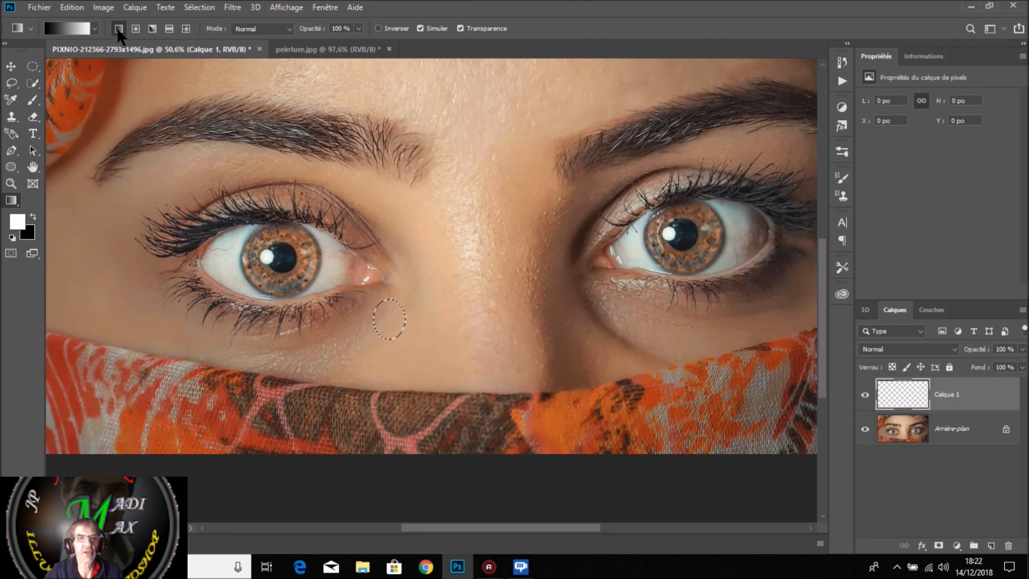
left_click(95, 28)
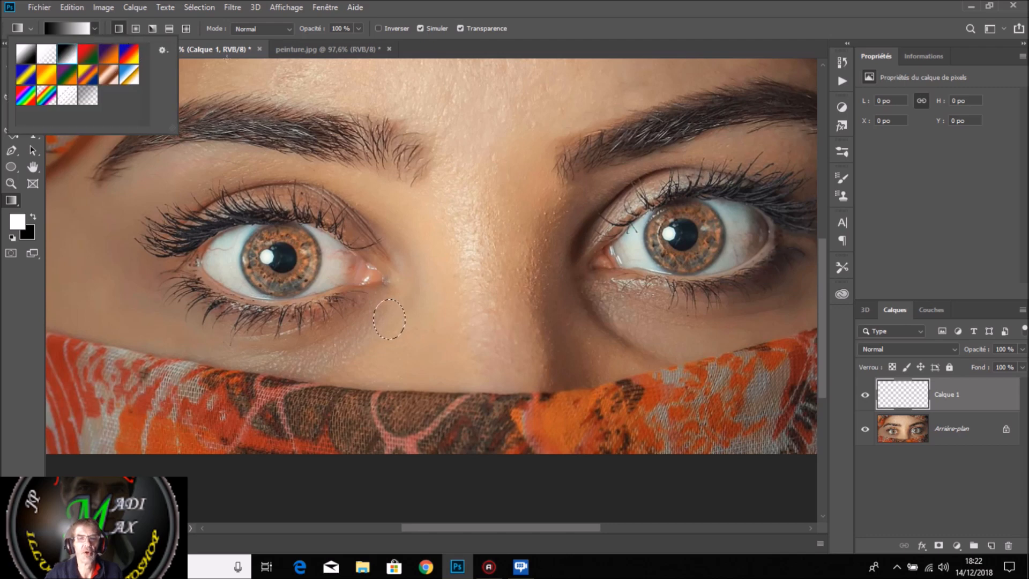
left_click(503, 9)
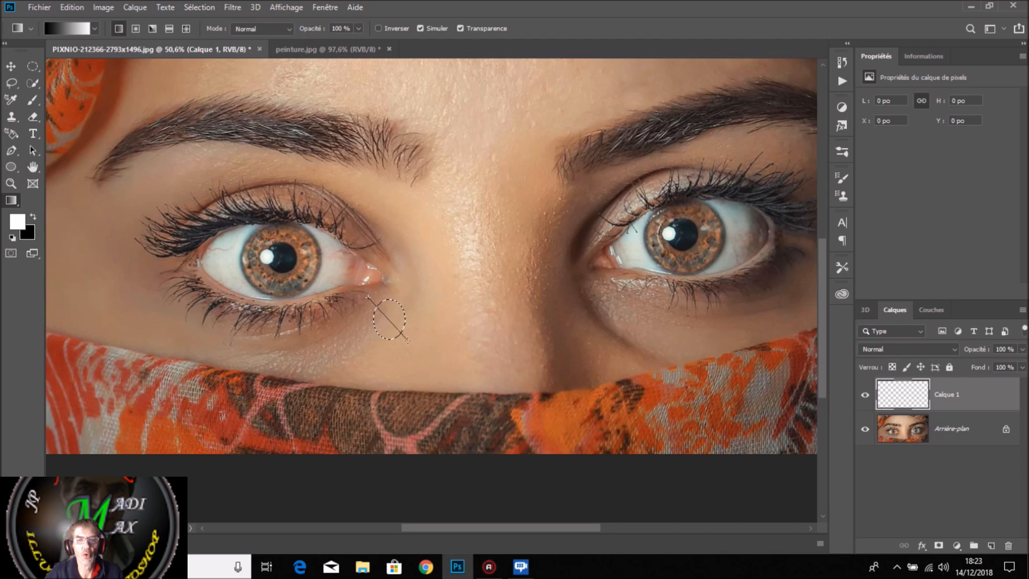
left_click_drag(411, 341, 411, 341)
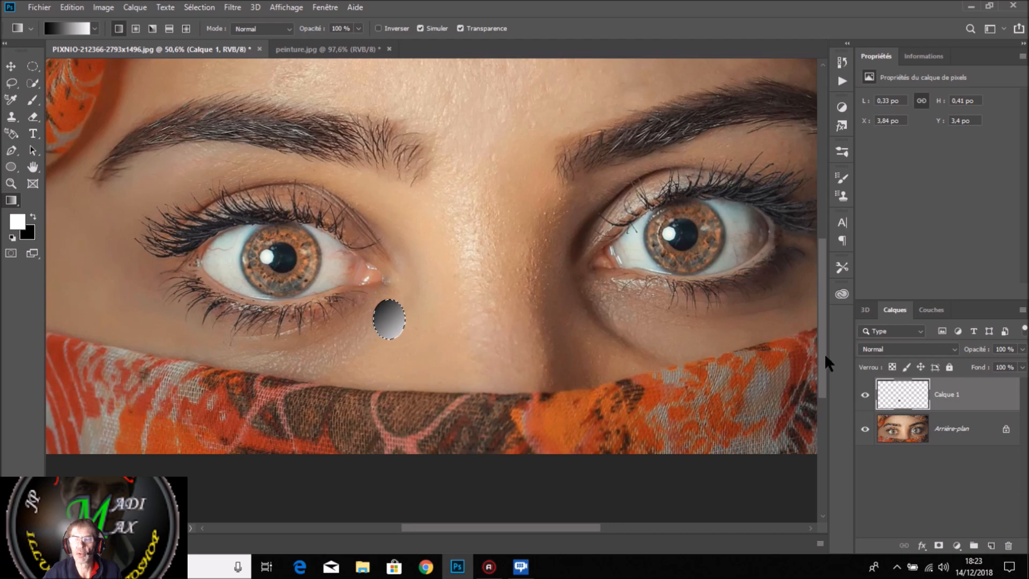
- Set the gradient drop layer's blend mode to Incrustation and deselect the ellipse
left_click(897, 348)
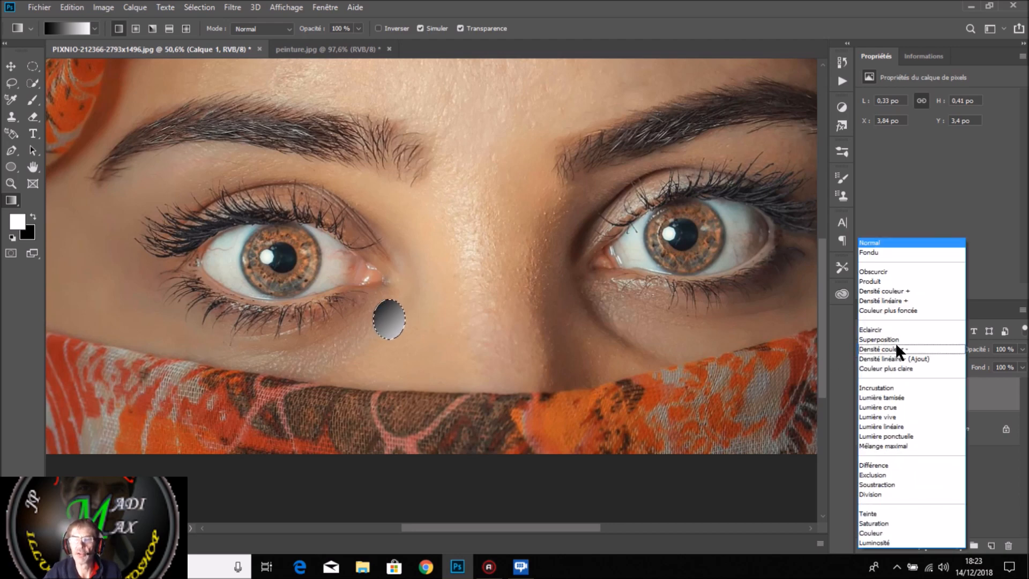
left_click(874, 387)
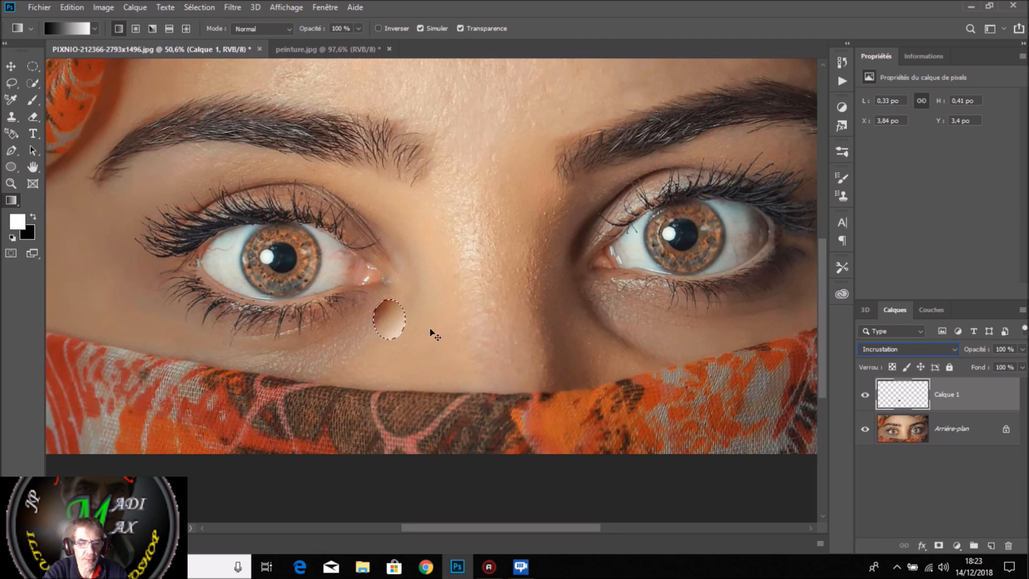
key("ctrl+d")
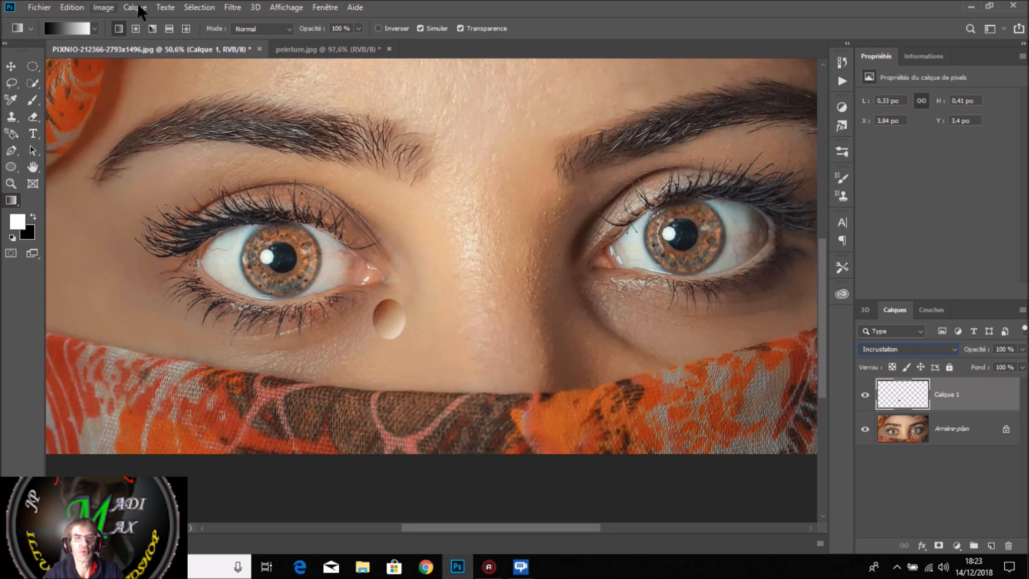
left_click(197, 7)
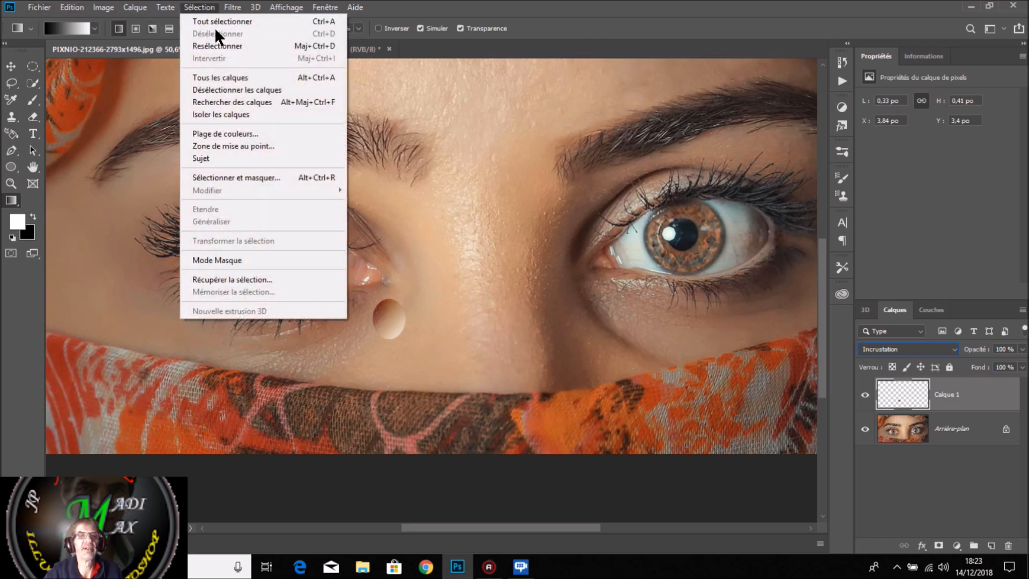
left_click(647, 4)
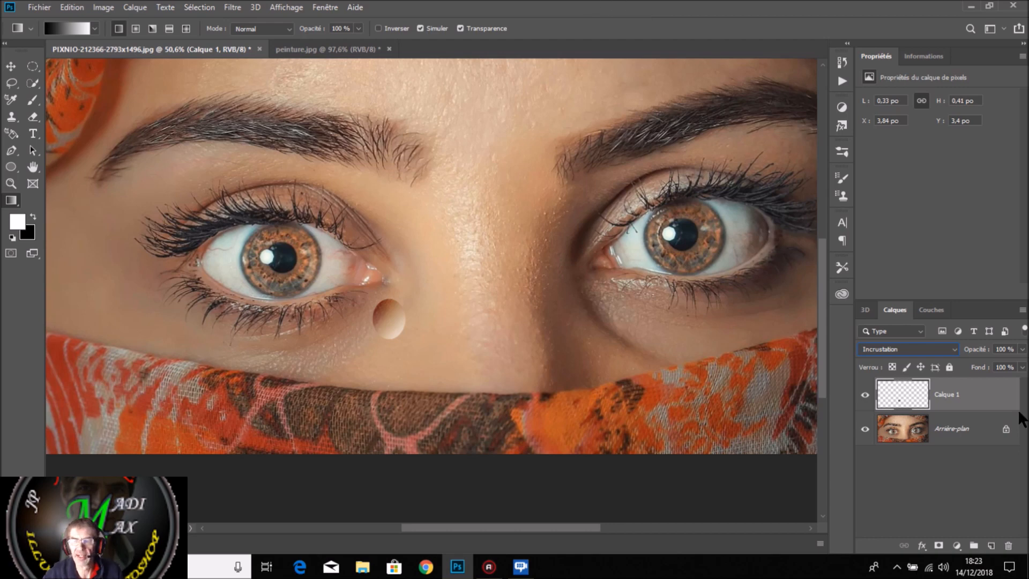
- Add an inner shadow (Ombre interne) to the Calque 1 layer, keeping black (000000) as its colour
double_click(984, 394)
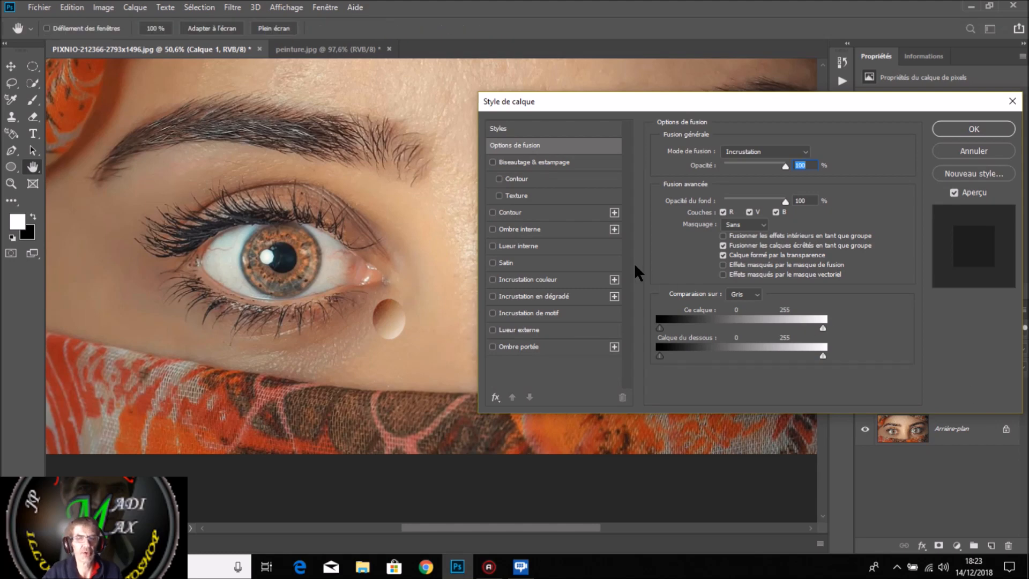
left_click(571, 227)
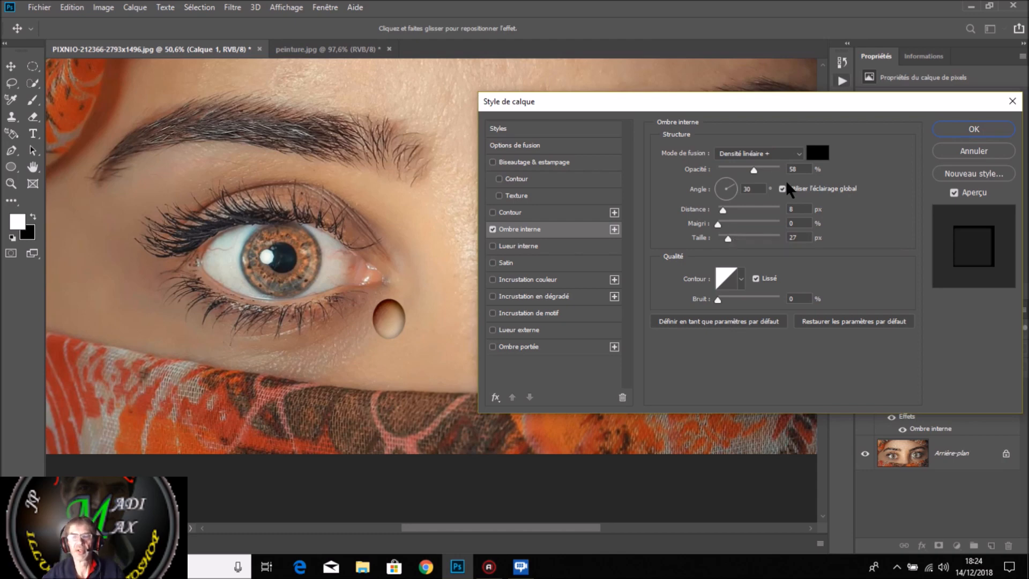
left_click(817, 154)
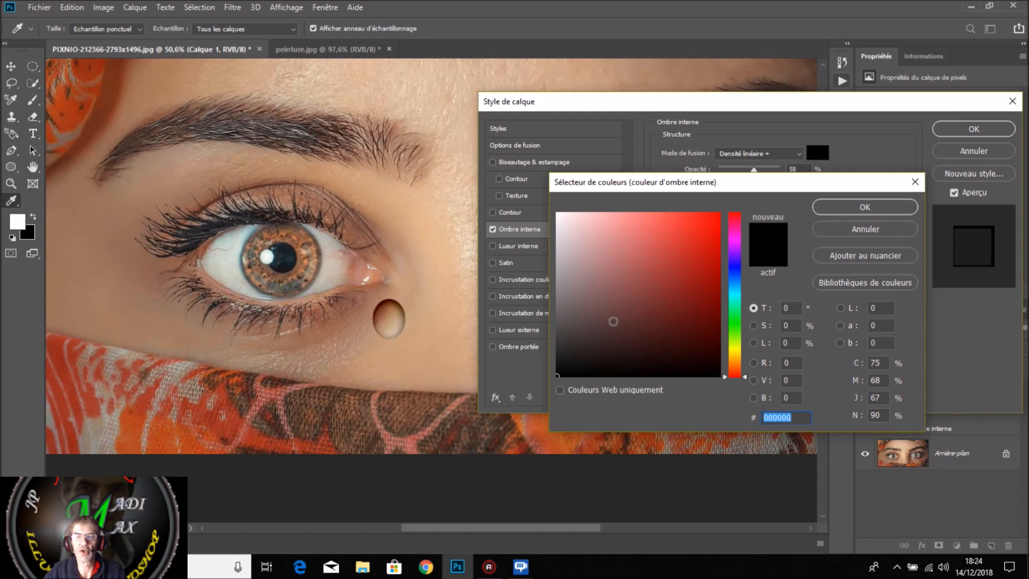
mouse_move(558, 375)
left_mouse_down()
mouse_move(590, 319)
mouse_move(593, 285)
mouse_move(567, 360)
mouse_move(593, 366)
mouse_move(546, 380)
left_mouse_up()
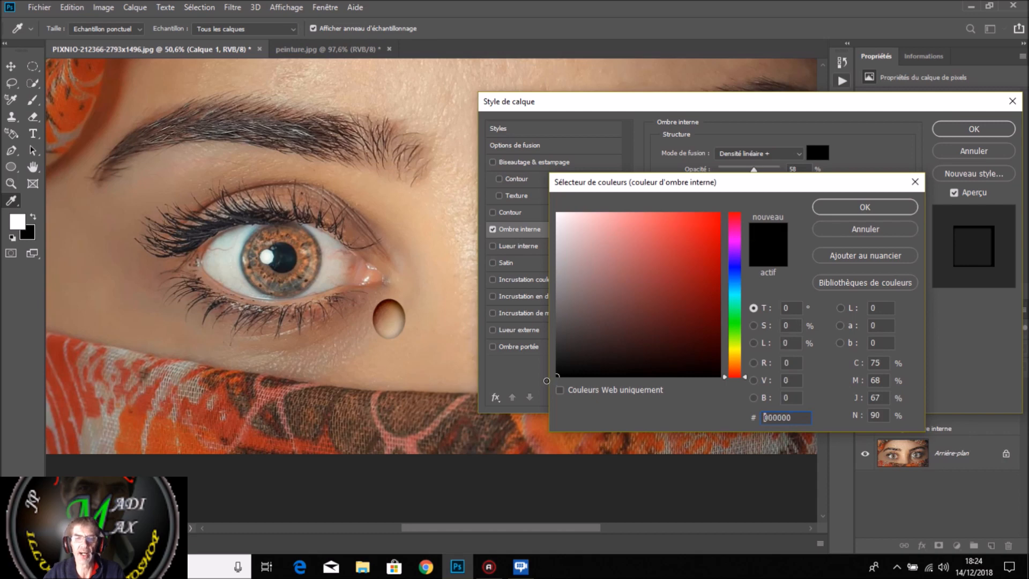
left_click(864, 209)
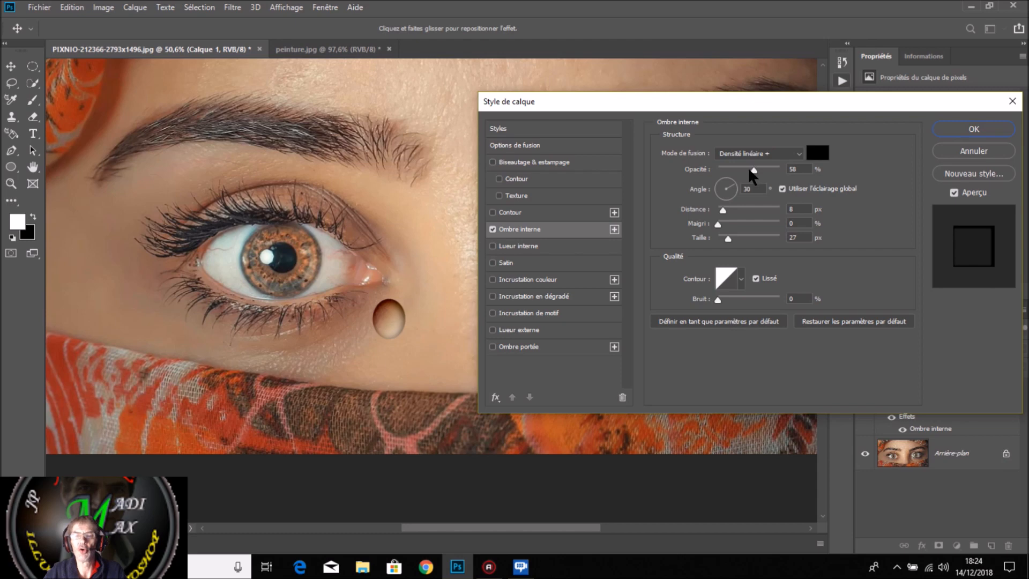
- Set the inner shadow's opacity to 31%, its angle to 61° and its distance to 3 px
mouse_move(751, 169)
left_mouse_down()
mouse_move(705, 176)
mouse_move(770, 188)
mouse_move(700, 190)
mouse_move(790, 200)
mouse_move(725, 203)
mouse_move(737, 178)
left_mouse_up()
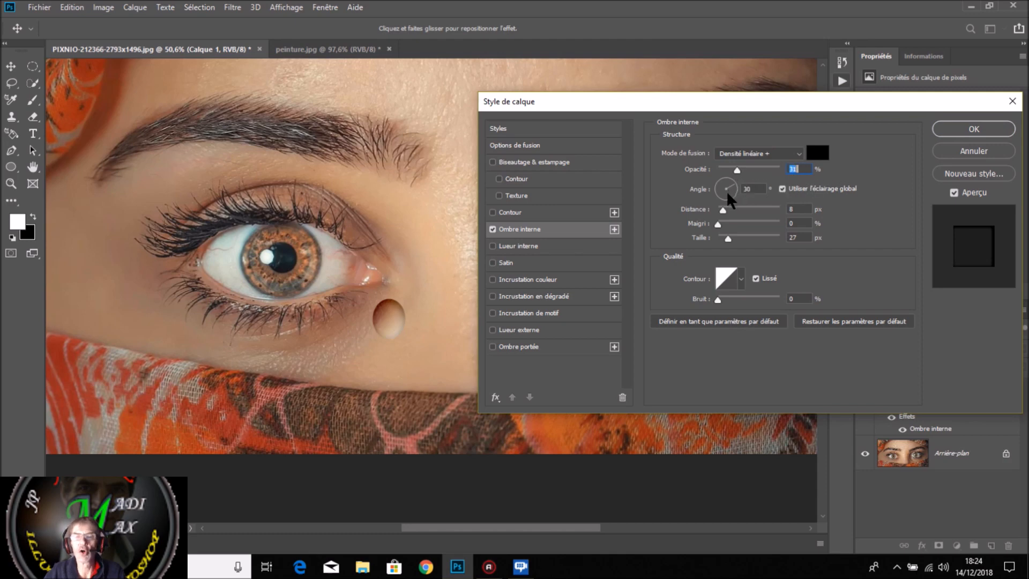
key("Tab")
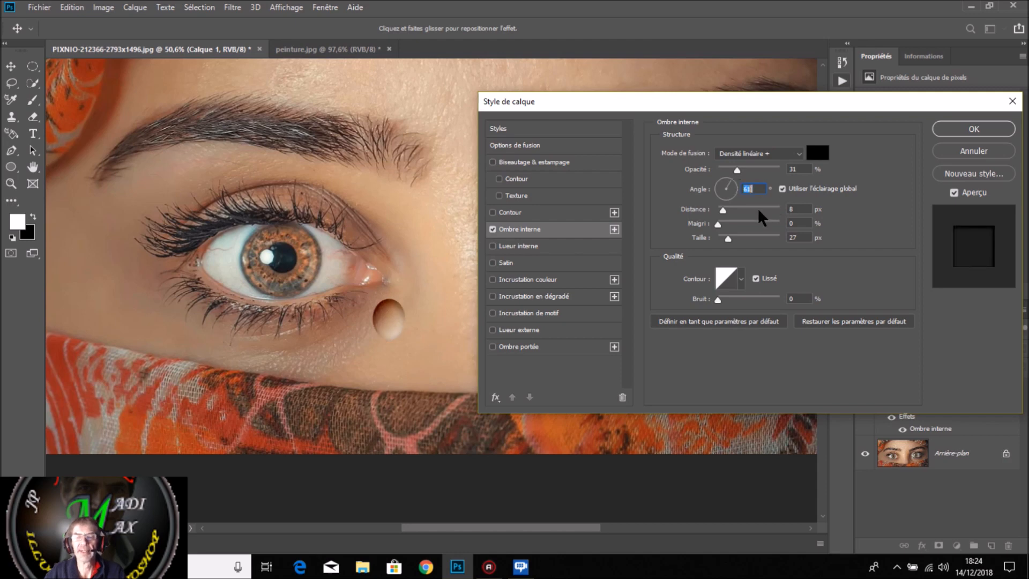
mouse_move(723, 208)
left_mouse_down()
mouse_move(764, 208)
mouse_move(721, 207)
left_mouse_up()
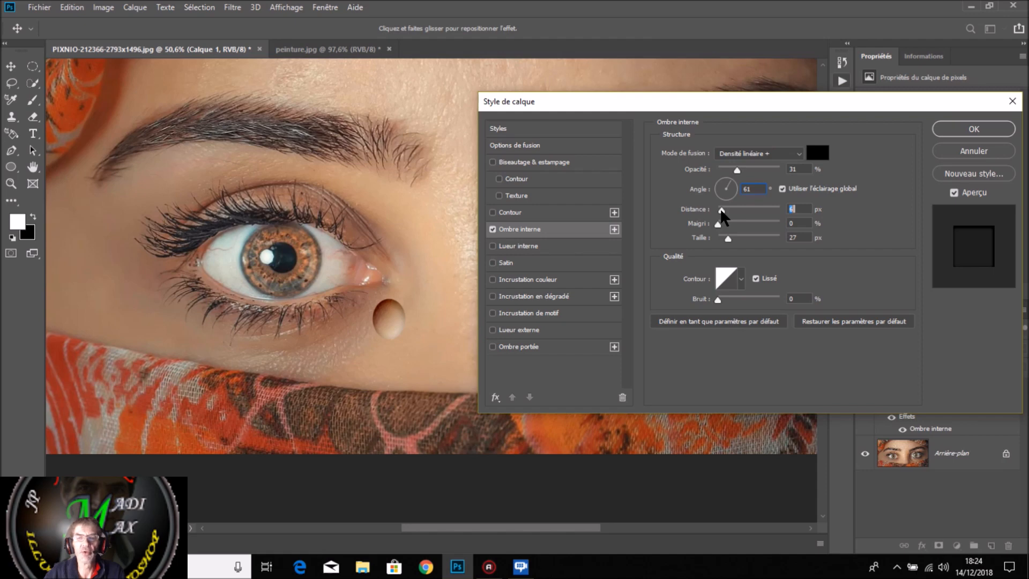
left_click_drag(721, 210, 720, 210)
left_click_drag(719, 210, 718, 210)
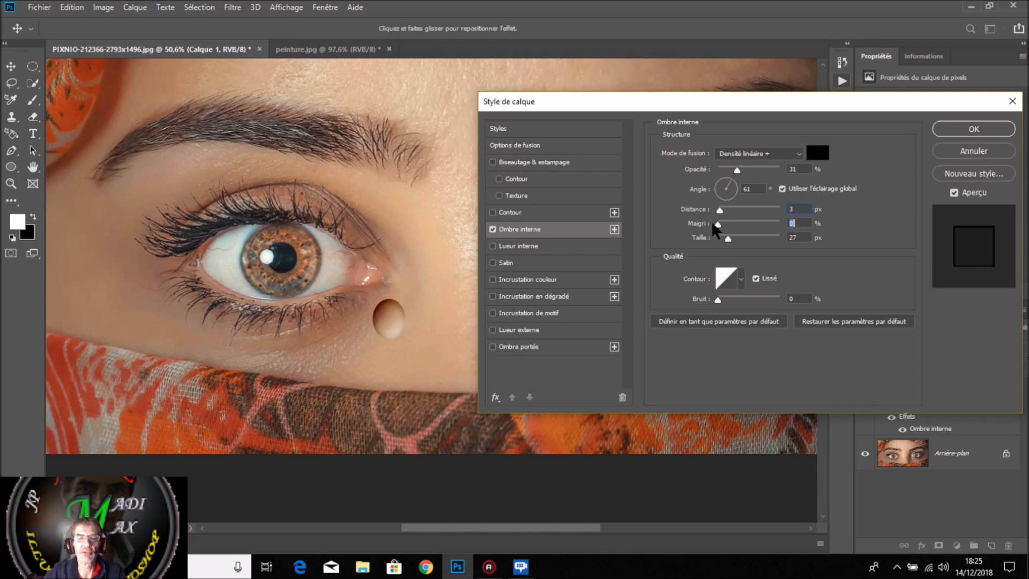
- Set the inner shadow's choke (Maigri) to 0%, its size to 6 px and its opacity to 60%
left_click_drag(718, 224, 753, 224)
left_click(719, 224)
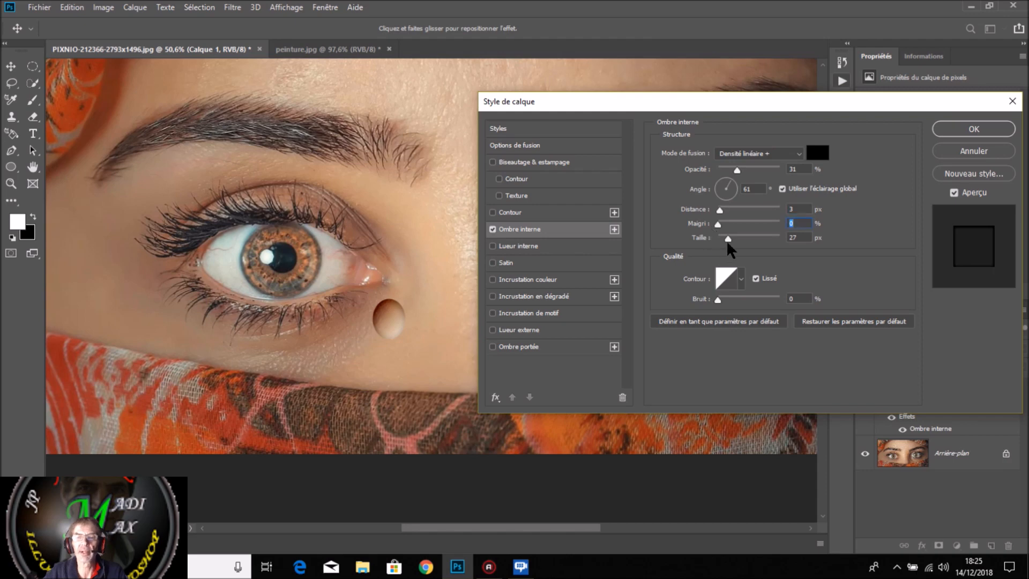
left_click_drag(738, 237, 723, 237)
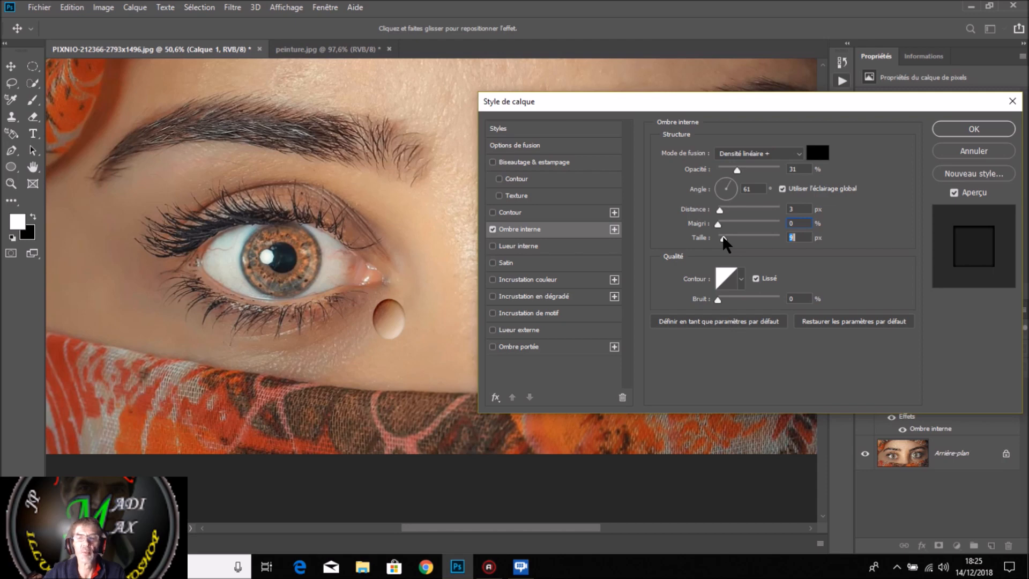
left_click_drag(721, 236, 719, 236)
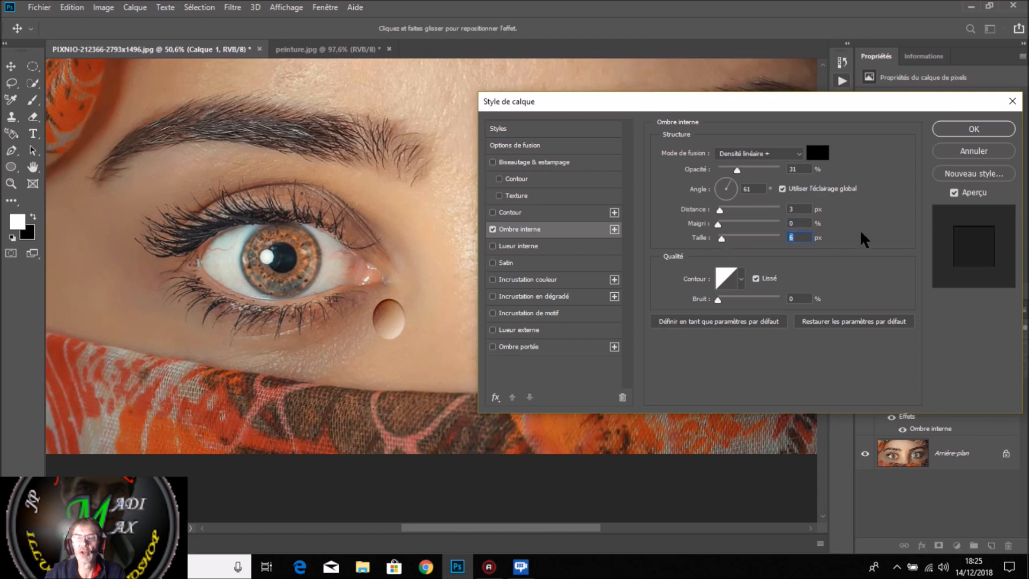
left_click(794, 210)
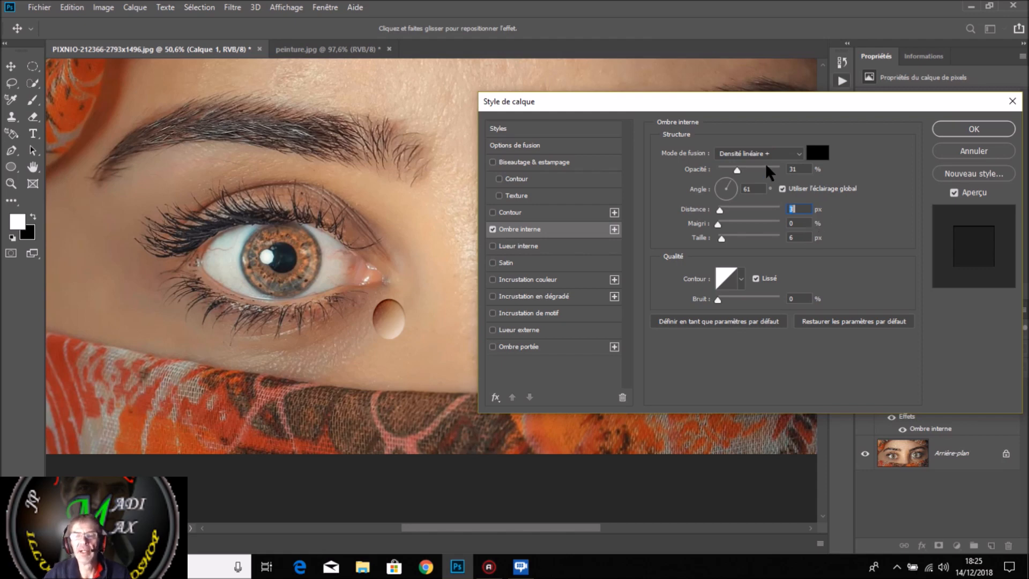
left_click_drag(737, 166, 765, 169)
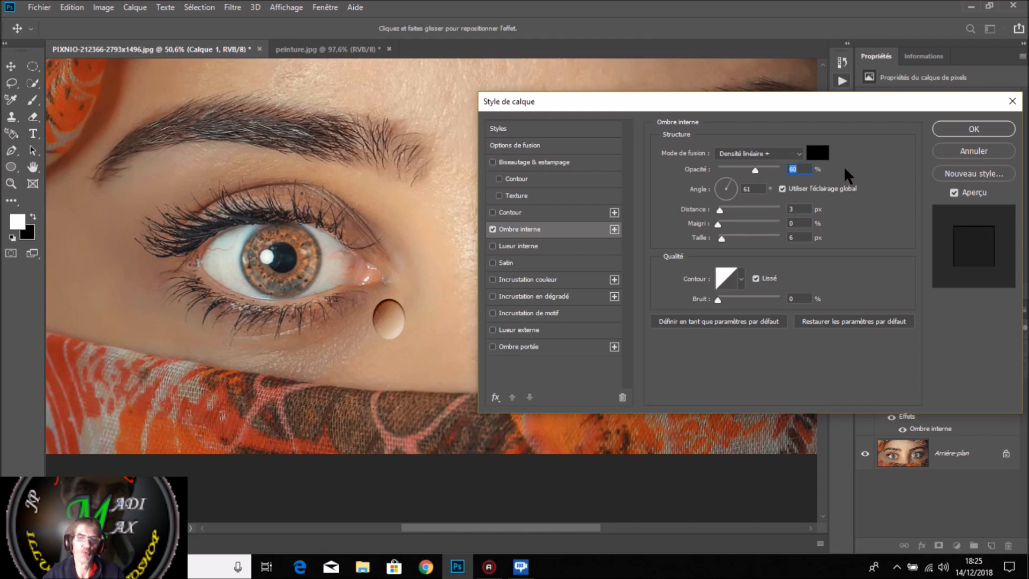
- Add a drop shadow (Ombre portée) with 32% opacity, 109° angle, 7 px distance, 0% spread and 7 px size
left_click(566, 342)
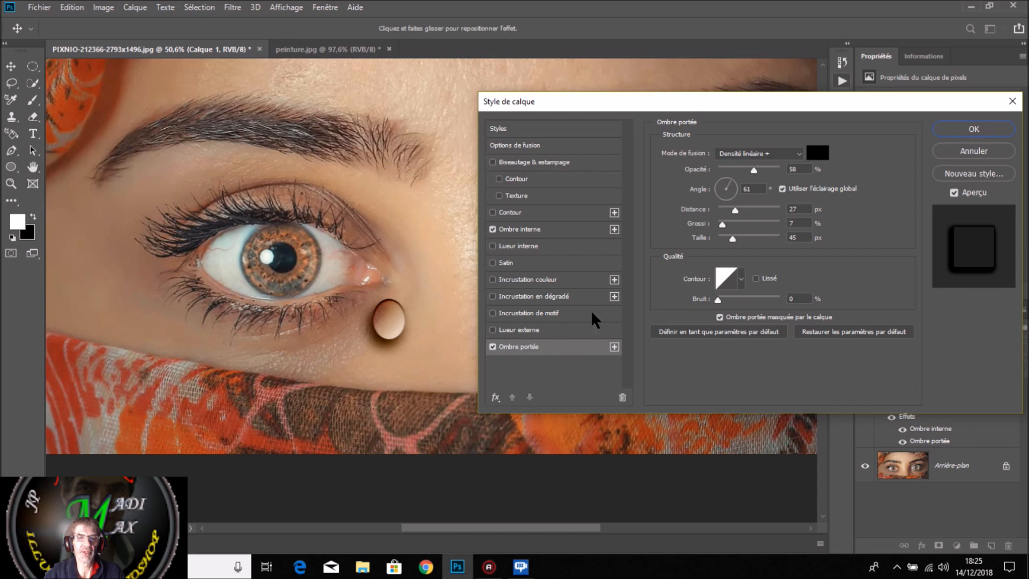
left_click_drag(752, 171, 737, 172)
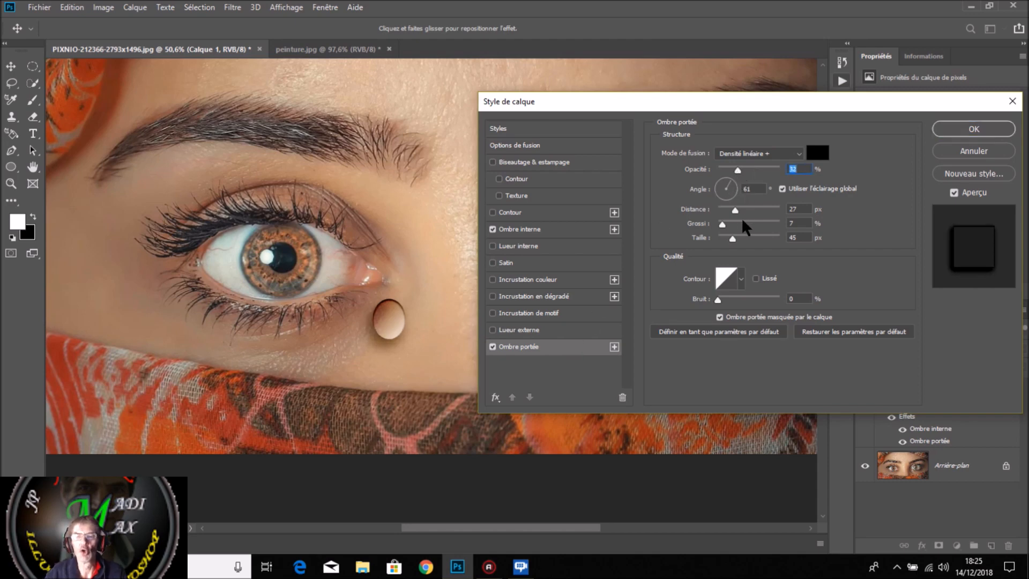
mouse_move(734, 207)
left_mouse_down()
mouse_move(775, 204)
mouse_move(724, 212)
left_mouse_up()
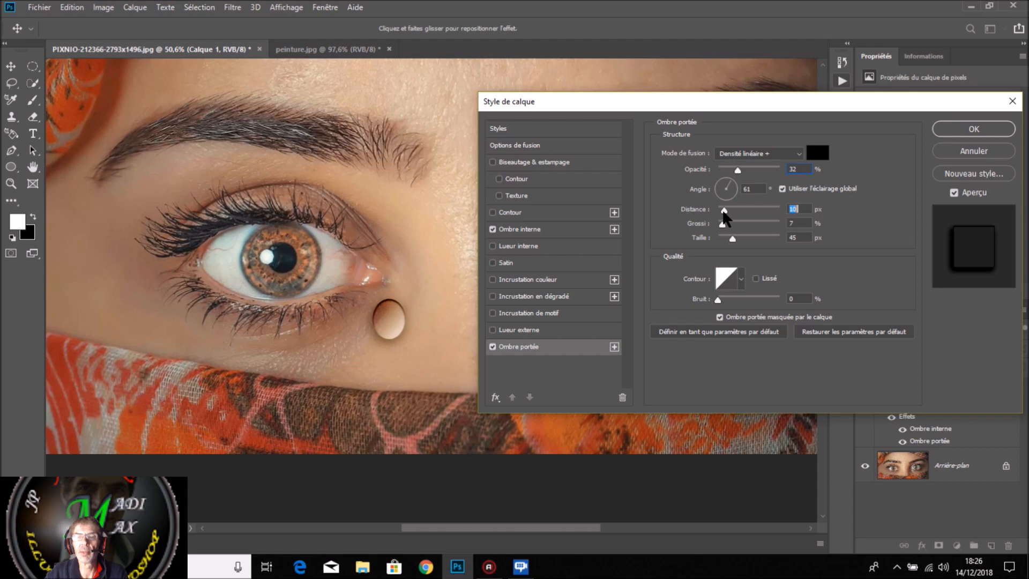
left_click_drag(722, 212, 723, 212)
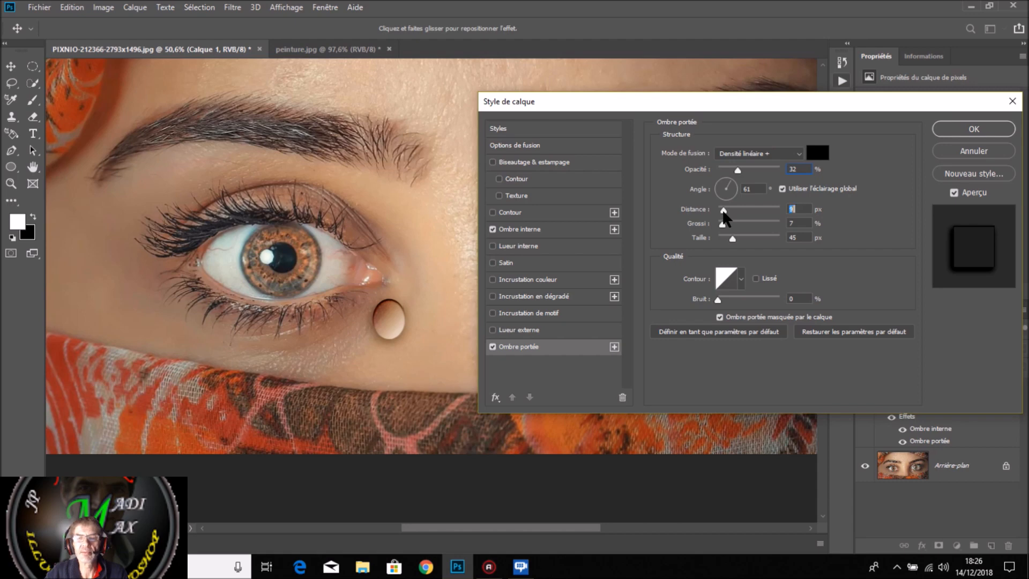
left_click_drag(723, 212, 722, 212)
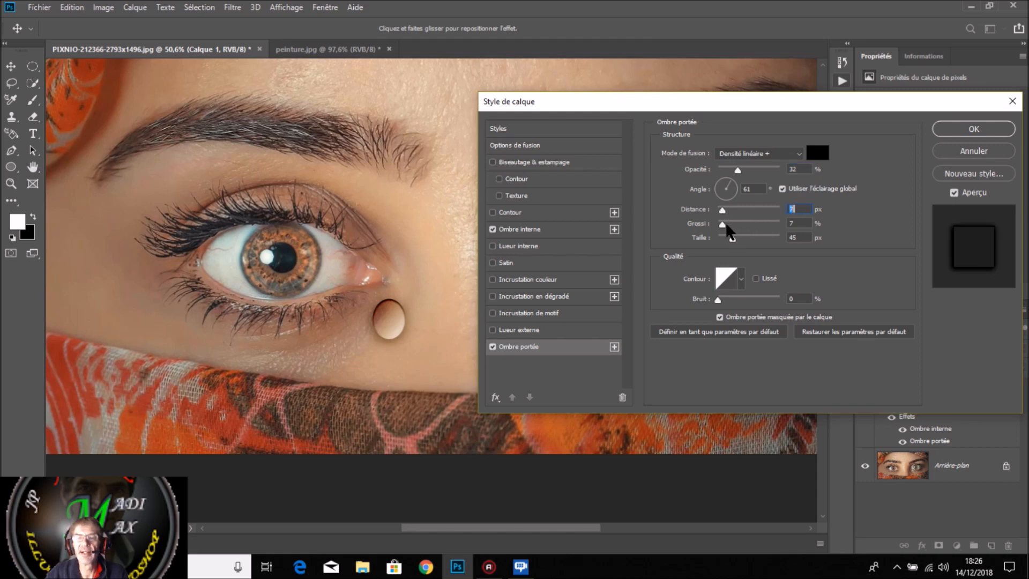
mouse_move(723, 224)
left_mouse_down()
mouse_move(712, 225)
mouse_move(743, 237)
mouse_move(722, 234)
left_mouse_up()
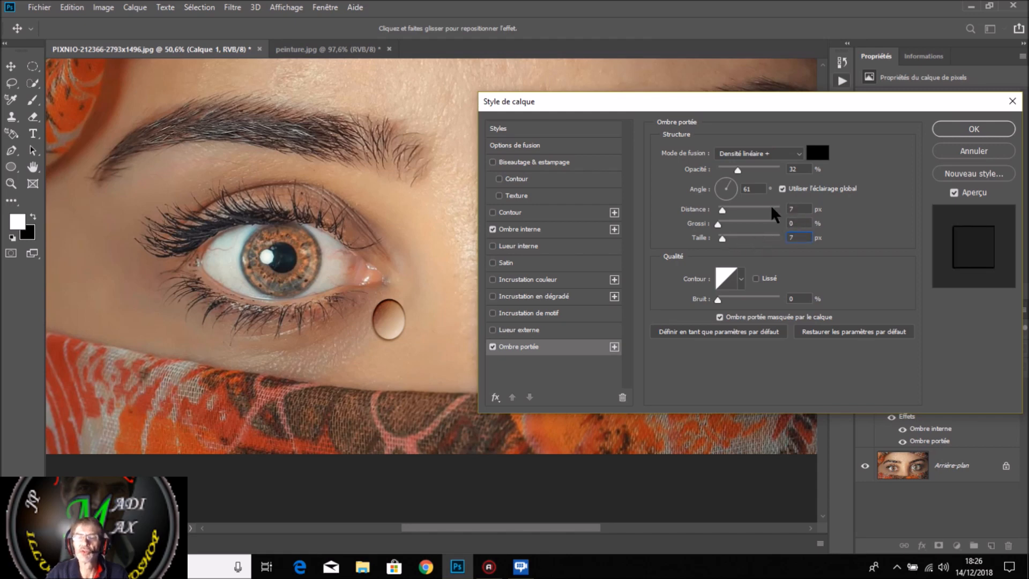
left_click(721, 175)
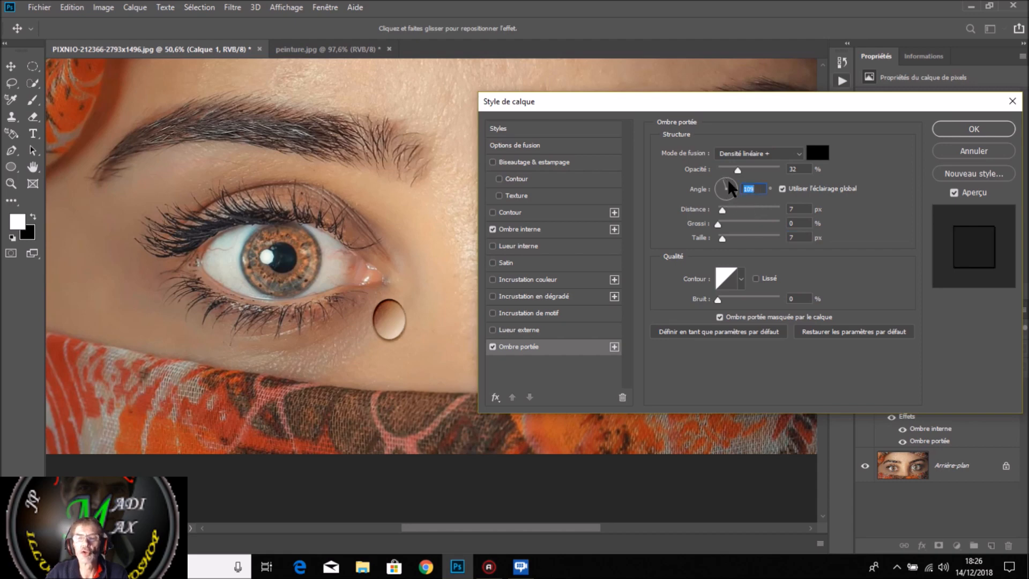
- Turn off global lighting (Utiliser l'éclairage global) for the drop shadow and set its angle to 53°
type("47")
left_click(716, 179)
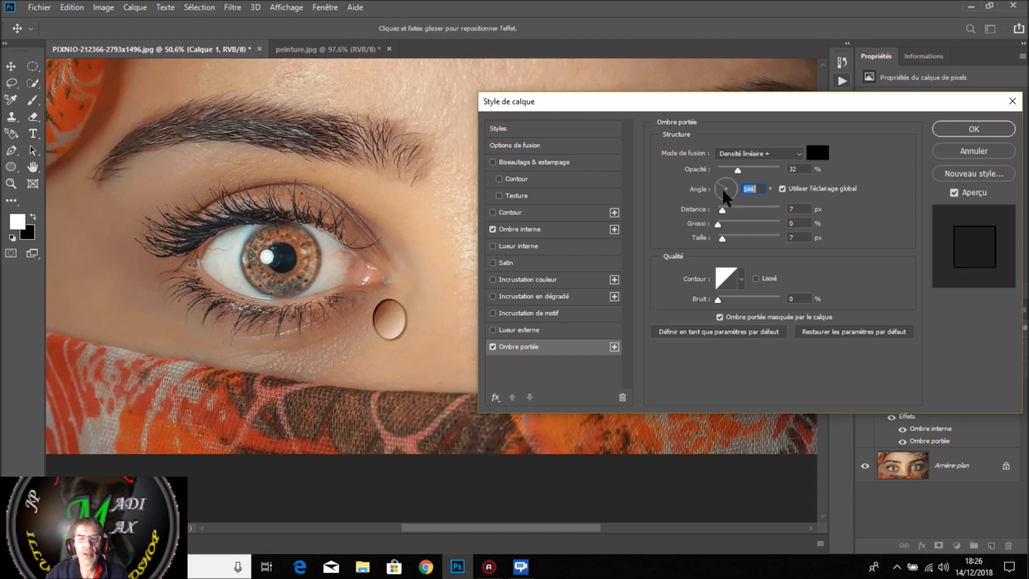
left_click(781, 188)
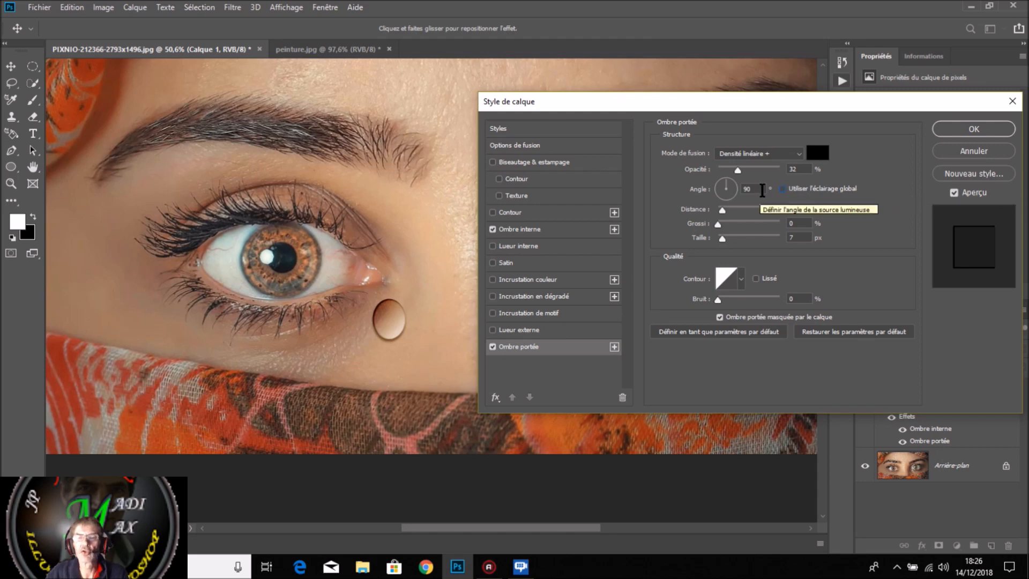
left_click(719, 181)
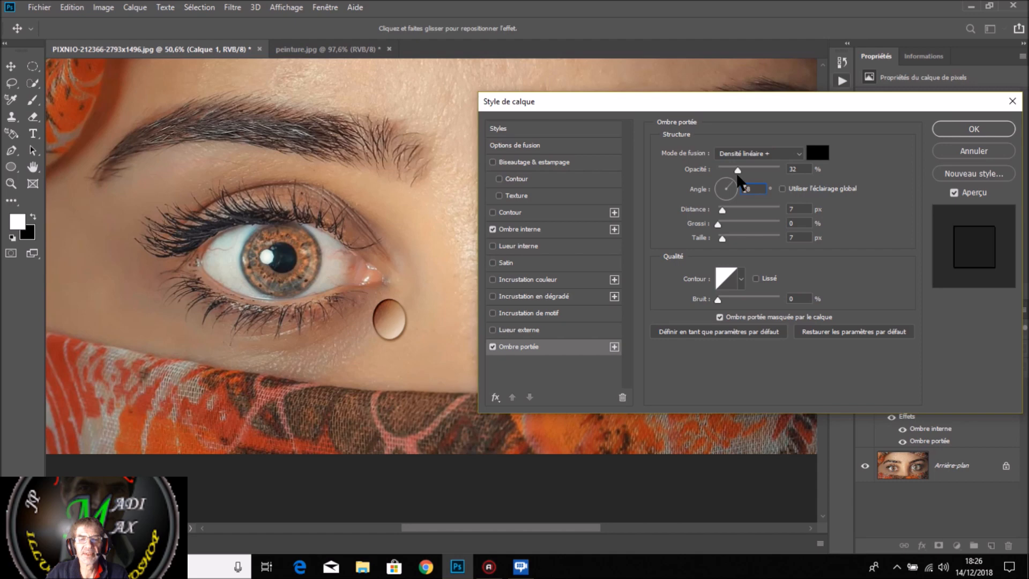
left_click(719, 199)
left_click_drag(718, 194, 718, 172)
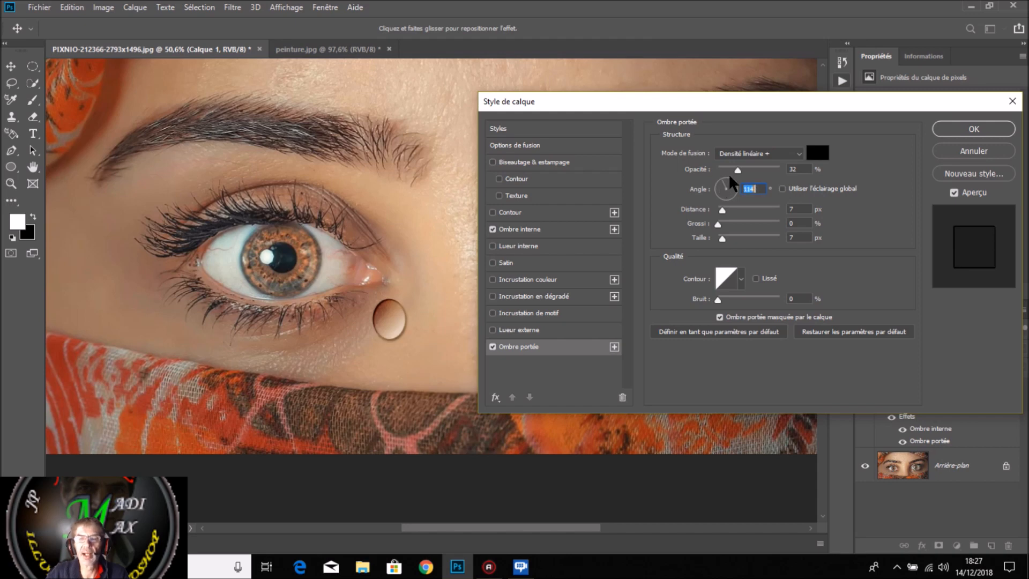
left_click_drag(732, 178, 732, 179)
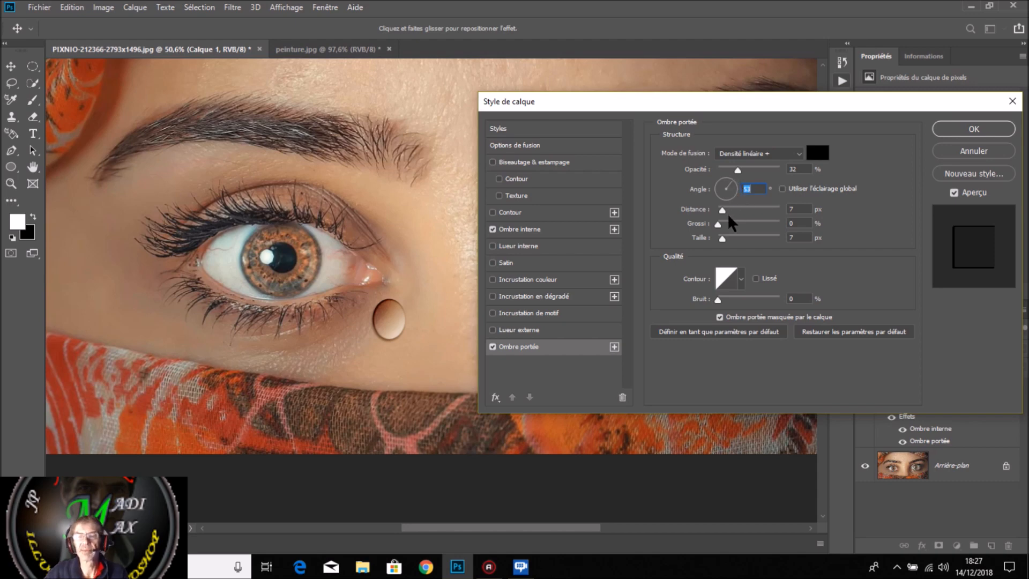
- Keep the drop shadow's blending mode at Densité linéaire + and set its opacity to 63%
left_click_drag(736, 167, 745, 168)
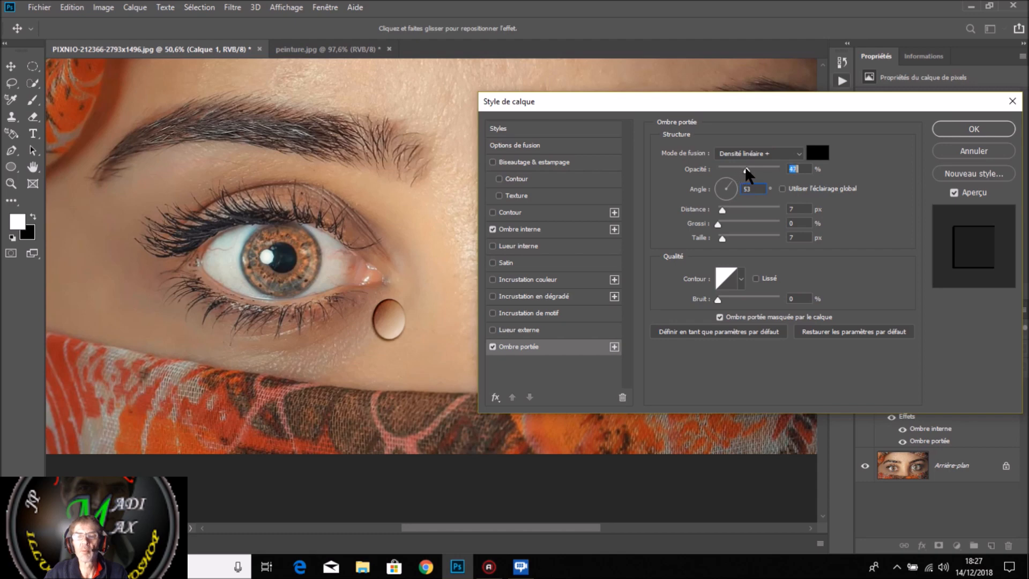
left_click(775, 155)
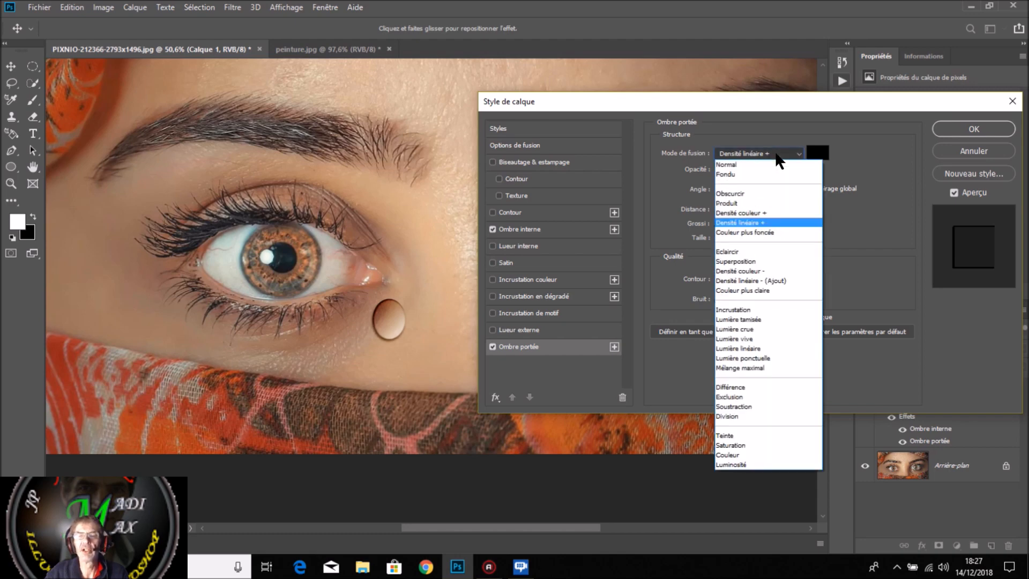
left_click(778, 221)
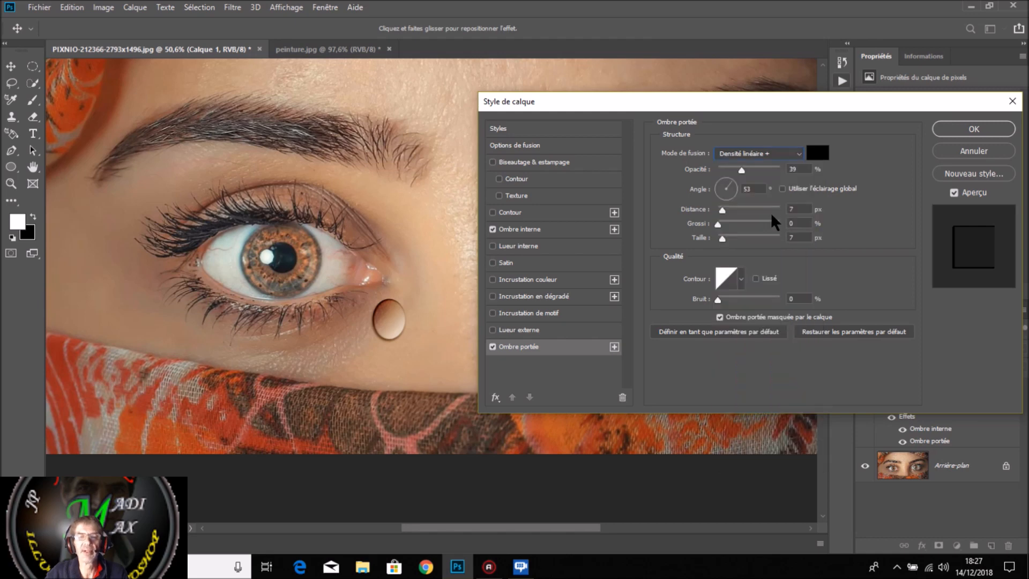
left_click_drag(740, 167, 760, 167)
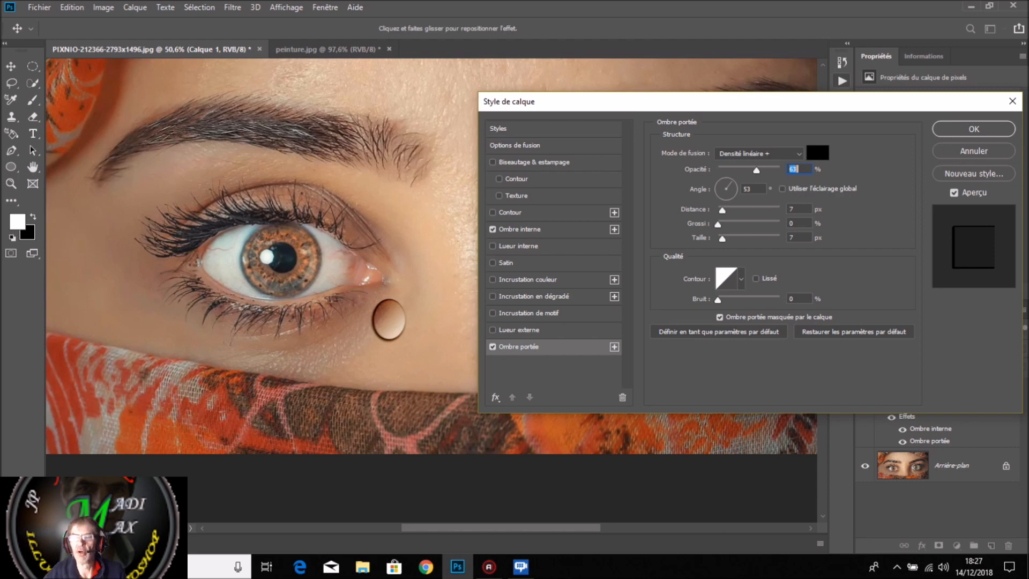
- Save the layer effects as a new style named "goutte d'eau" and apply the layer style to Calque 1
left_click(982, 170)
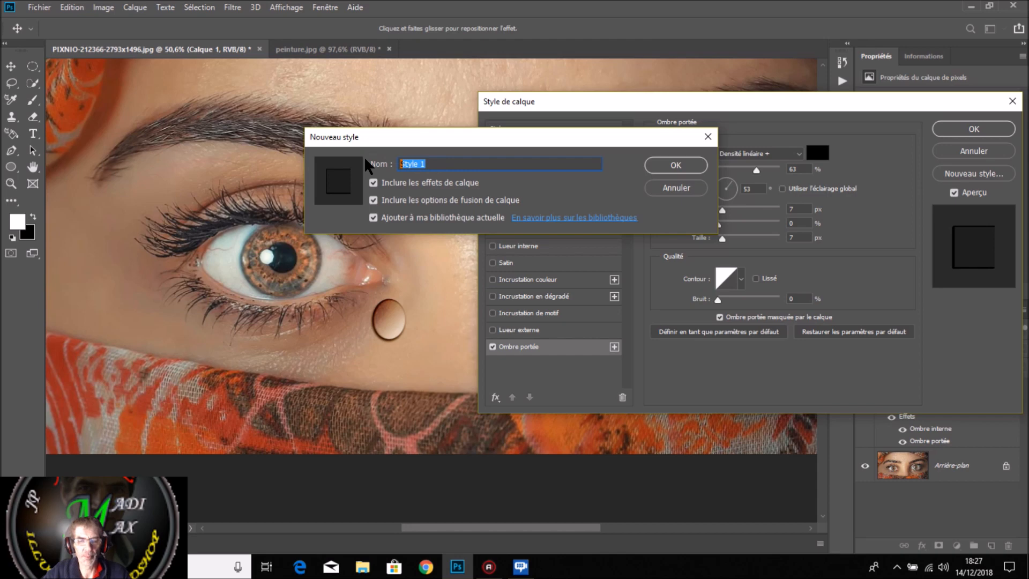
type("gou")
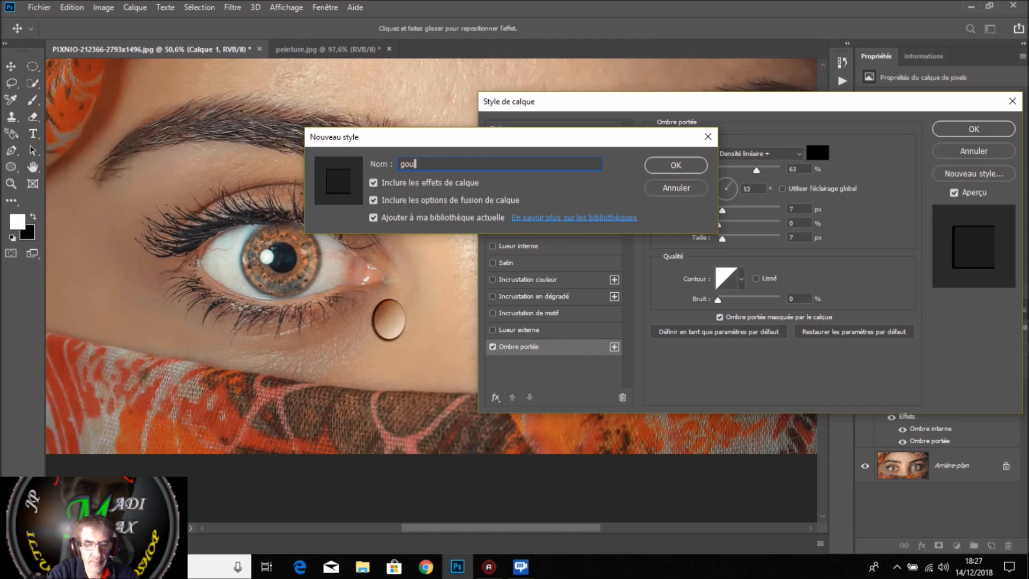
type("tte d'")
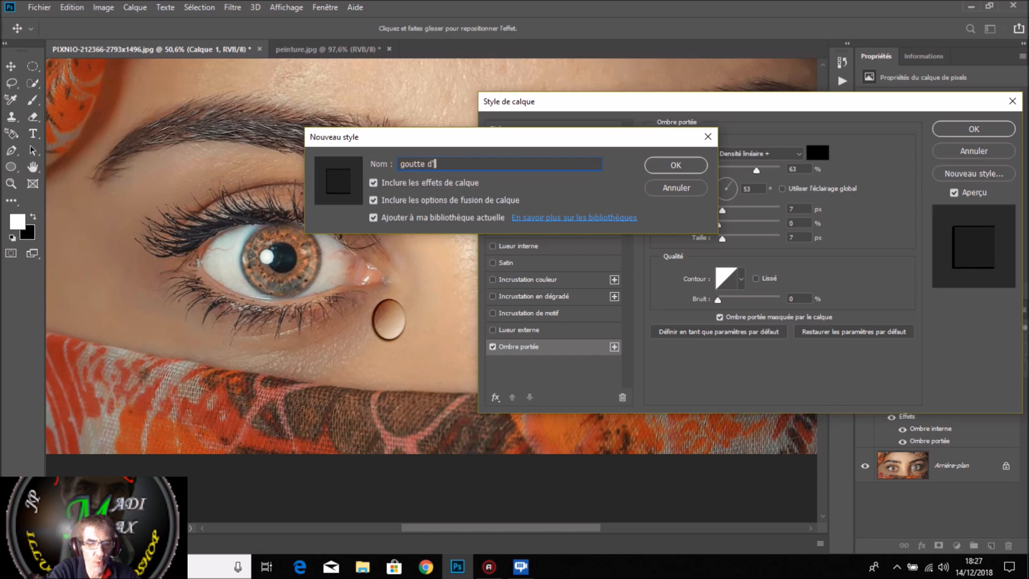
type("eau")
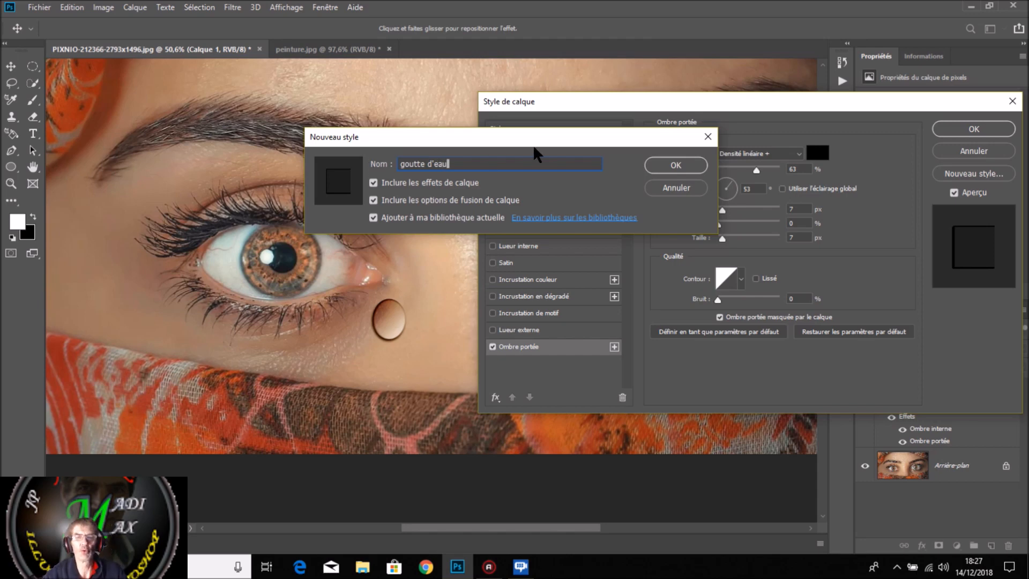
left_click(673, 160)
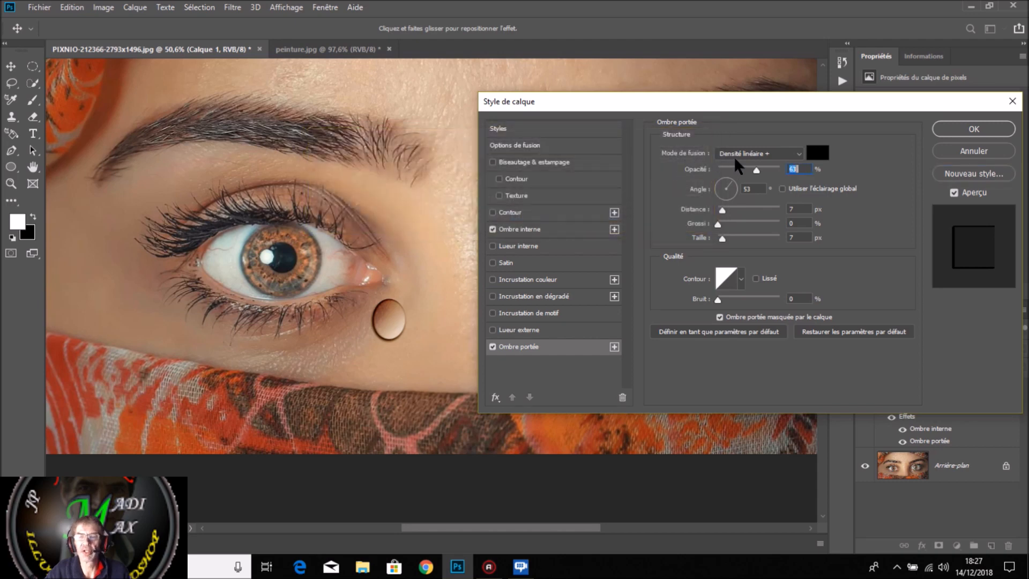
left_click(975, 127)
key("g")
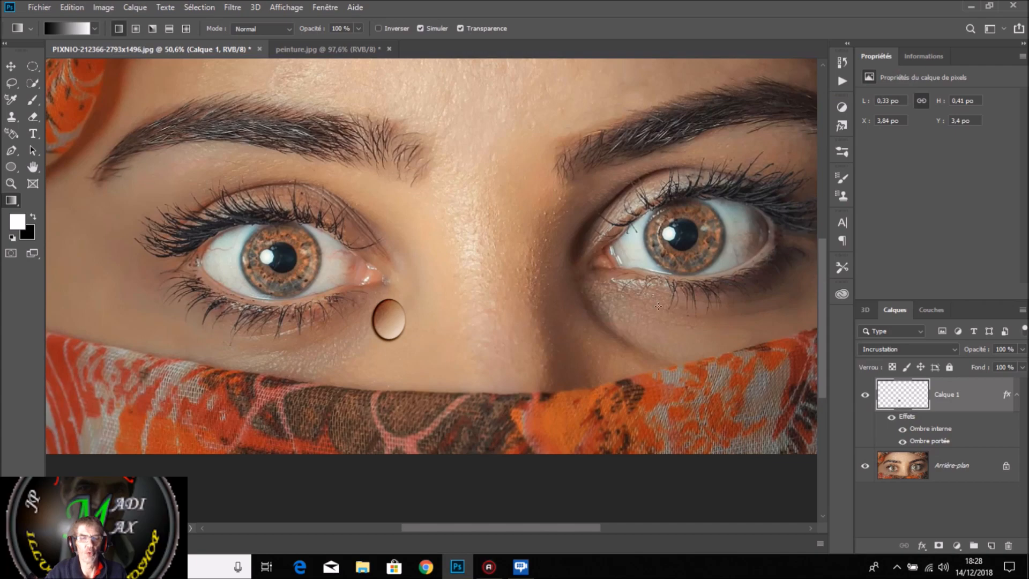
- Warp the drop with the Fluidité filter, using a brush size of 87 to pull its upper end into a curved teardrop tip
scroll(390, 376, "up", 5)
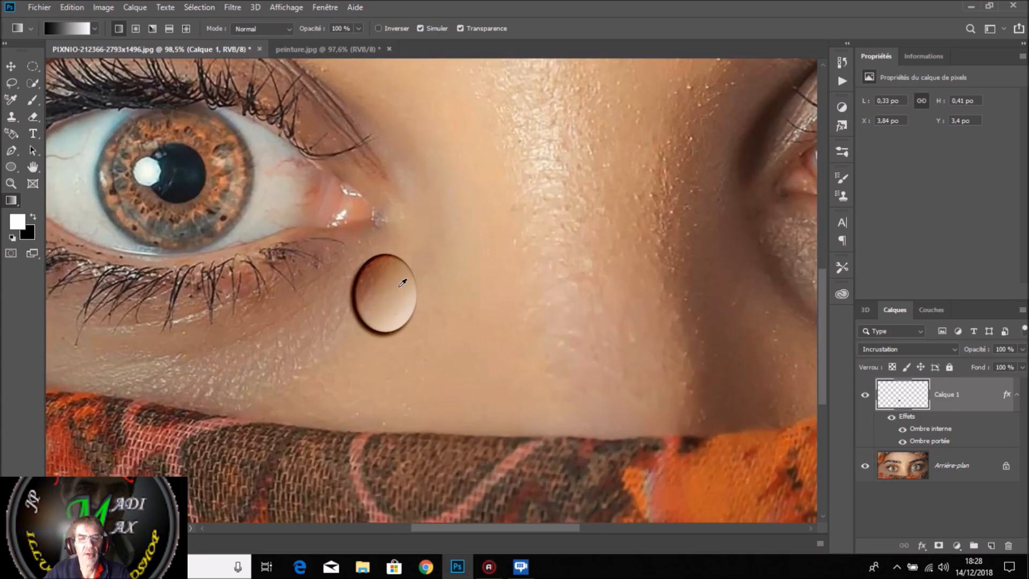
scroll(403, 283, "down", 5)
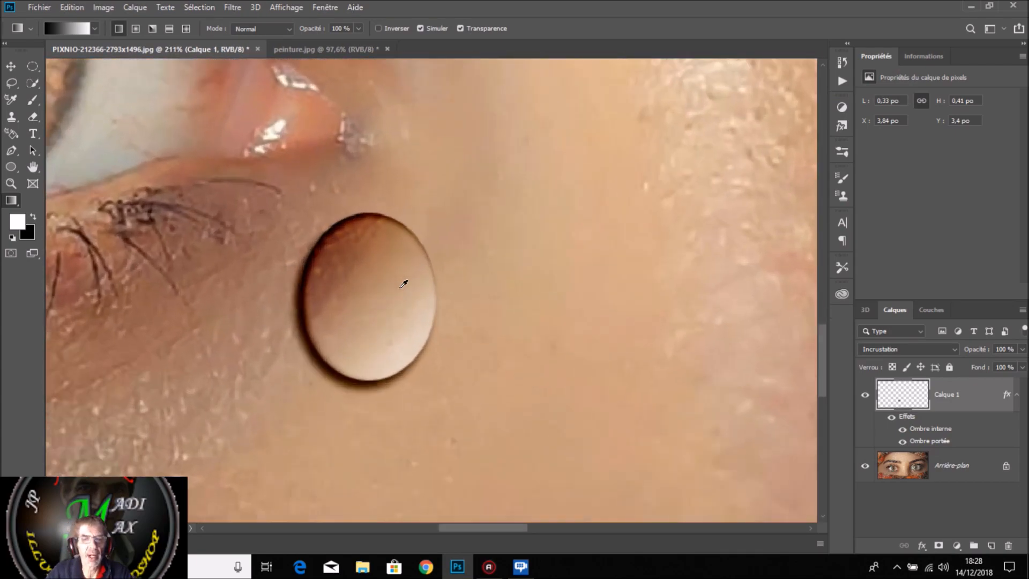
scroll(404, 289, "down", 4)
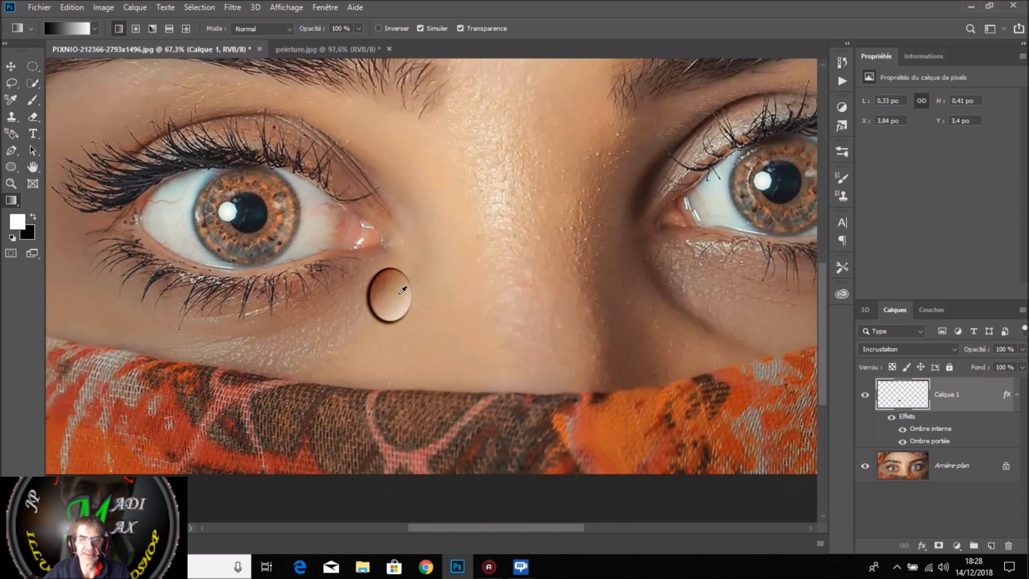
scroll(405, 296, "down", 1)
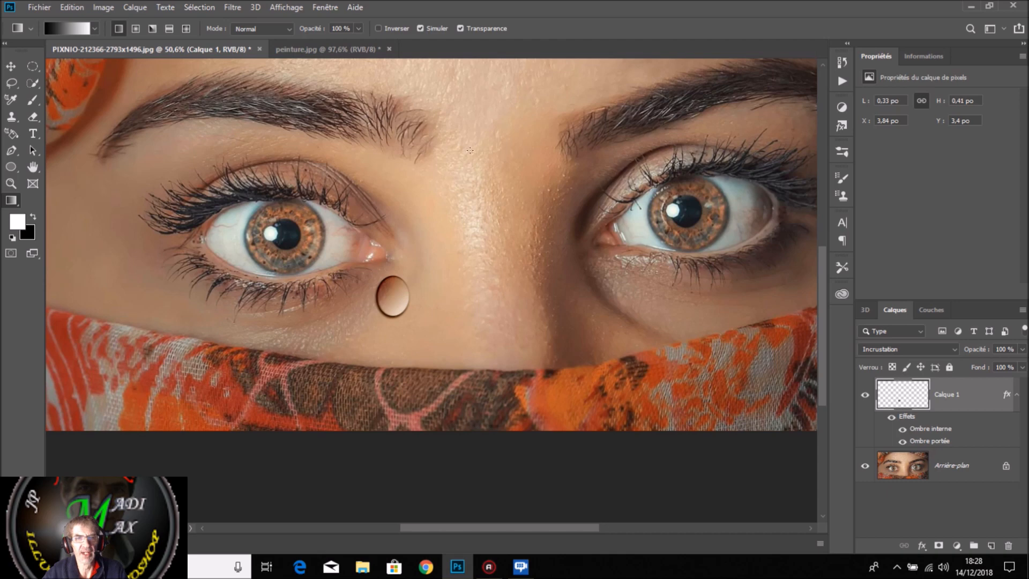
left_click(231, 7)
left_click(231, 7)
left_click(231, 6)
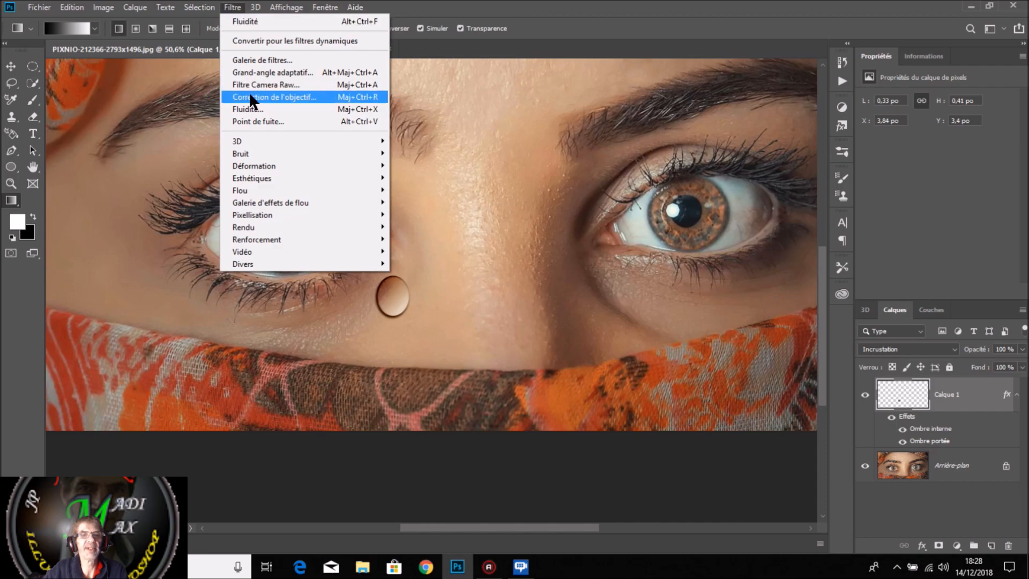
left_click(254, 105)
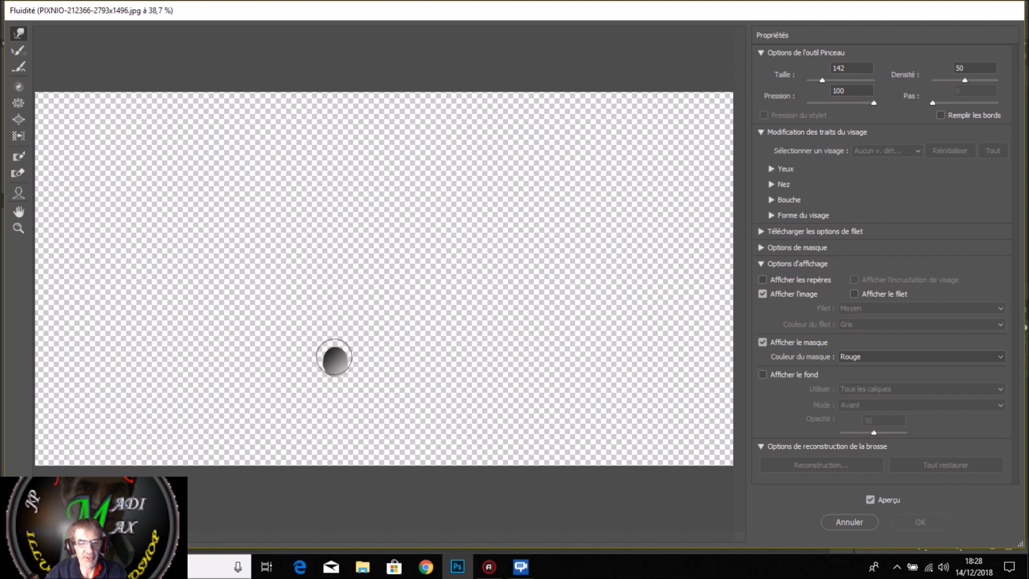
right_click(333, 357, "alt")
mouse_move(329, 358)
left_mouse_down()
mouse_move(338, 349)
mouse_move(323, 324)
left_mouse_up()
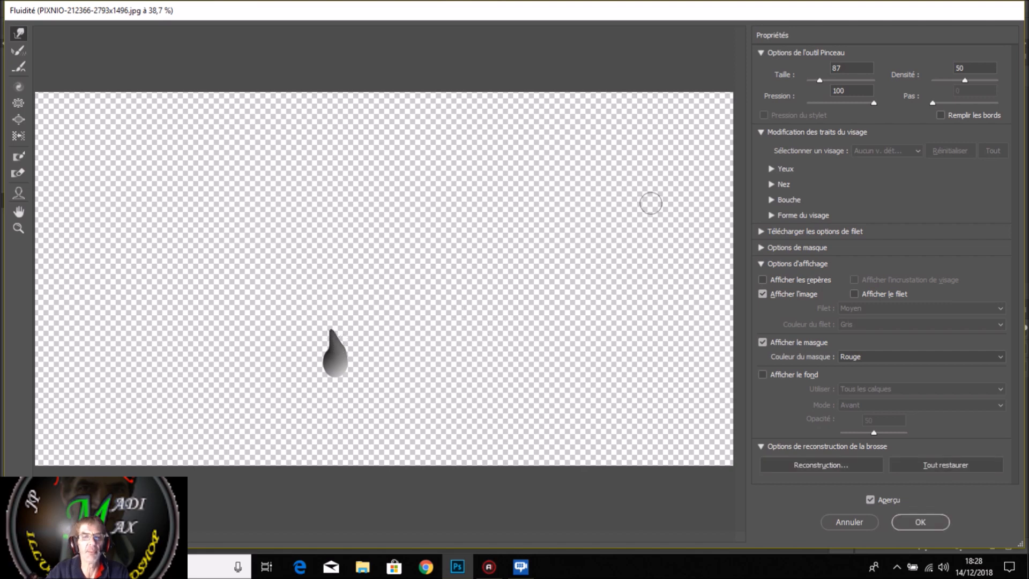
left_click_drag(334, 326, 329, 336)
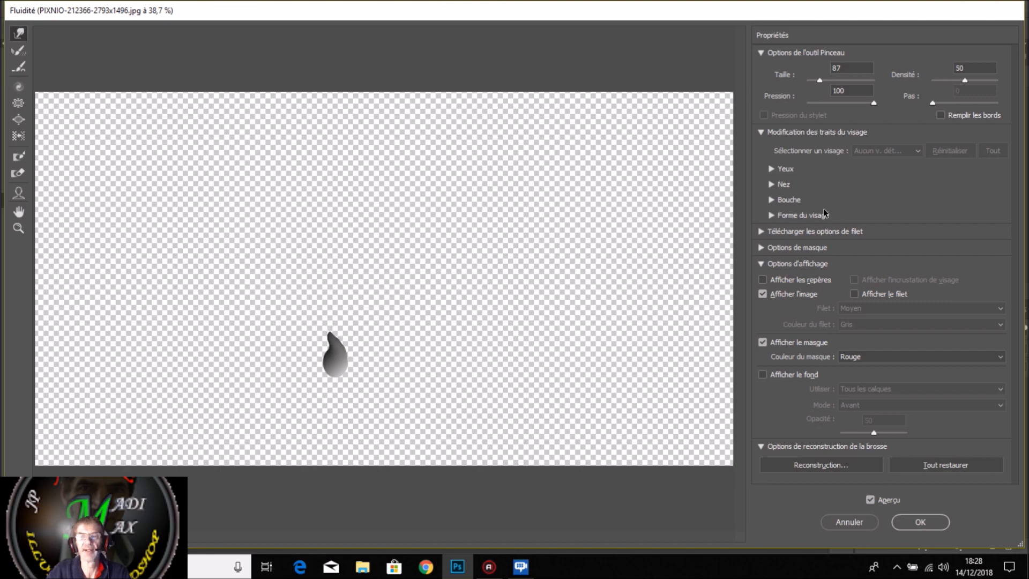
left_click(920, 522)
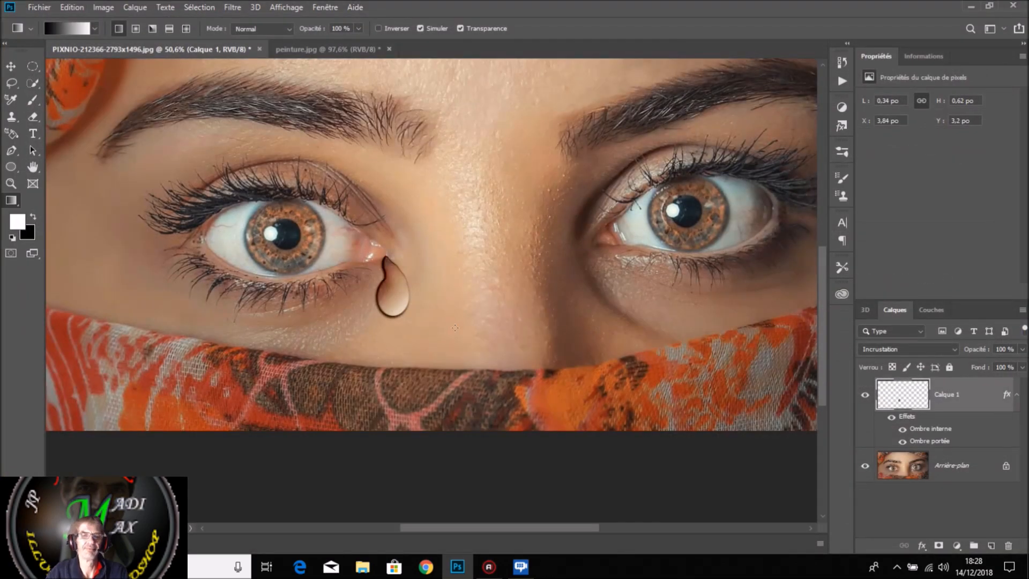
- Move the teardrop slightly upward so its tip meets the inner corner of the eye
left_click(11, 66)
left_click_drag(397, 289, 393, 283)
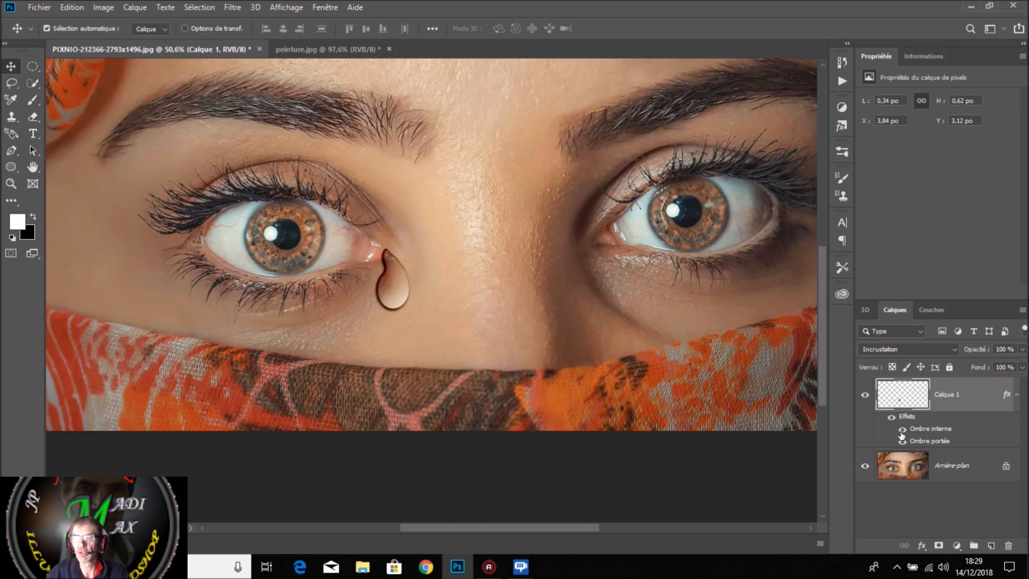
- Add a new layer above Calque 1 and paint one white highlight inside the teardrop with a soft 23 px brush
left_click(990, 545)
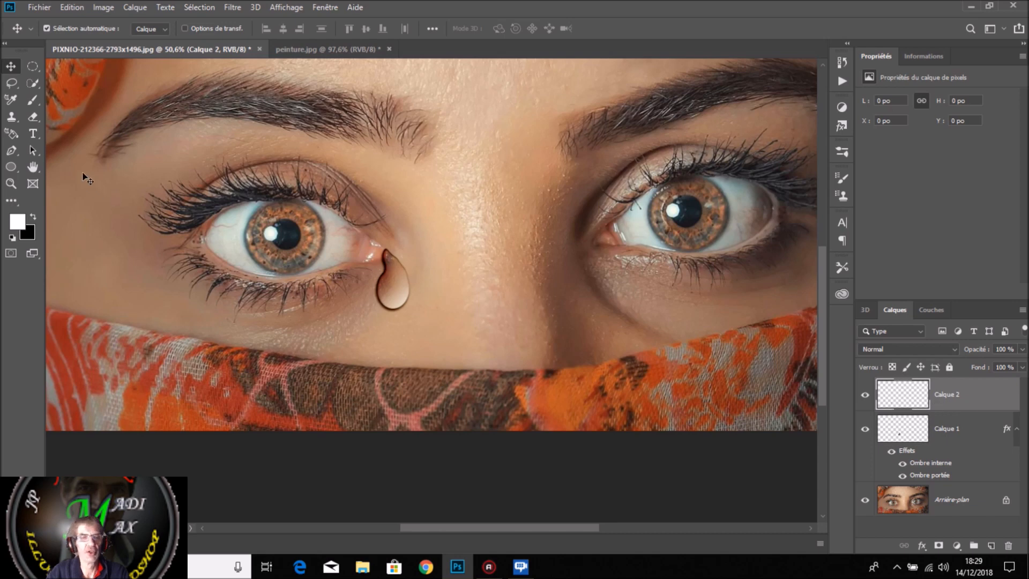
left_click(41, 100)
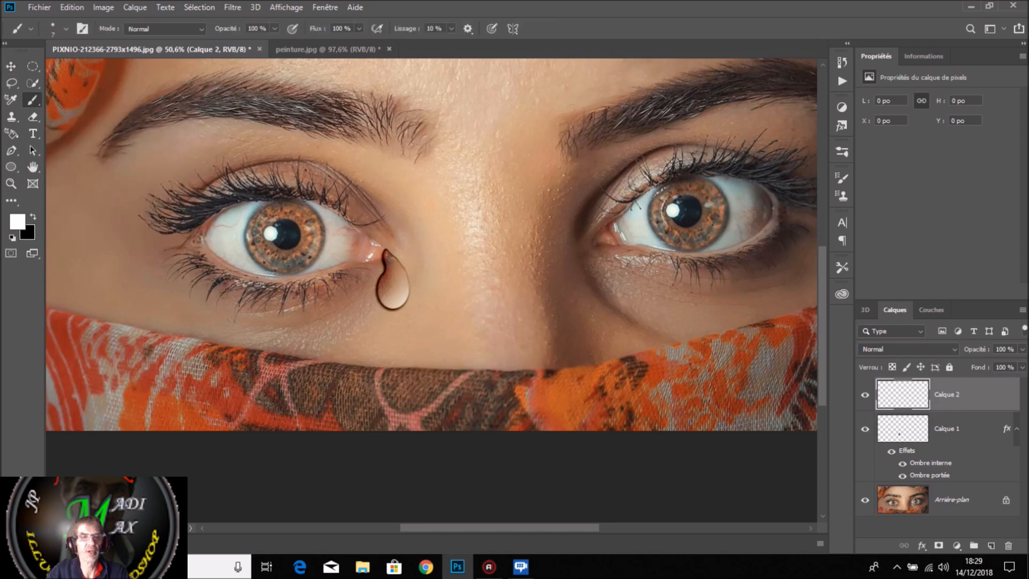
left_click(12, 236)
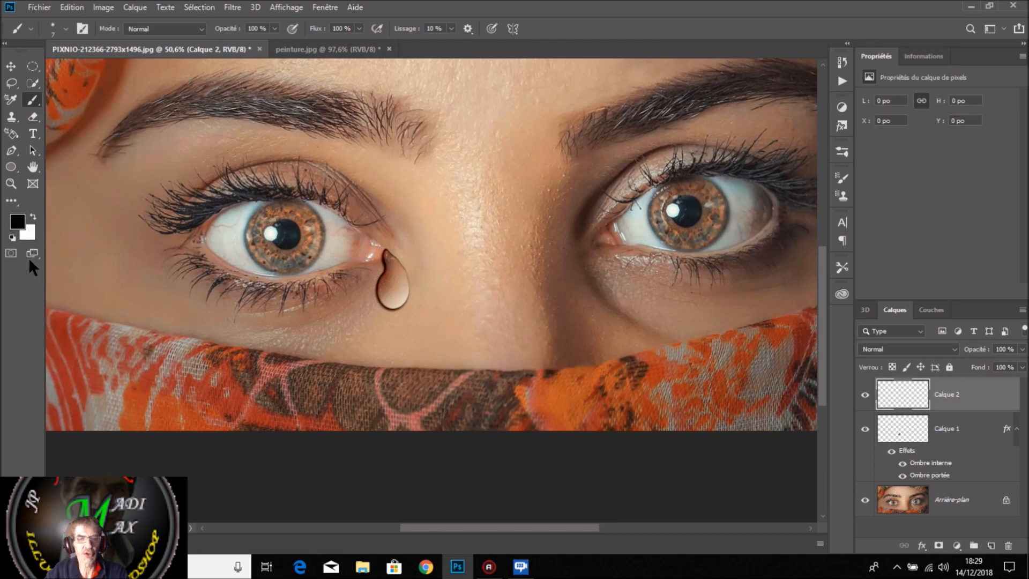
key("x")
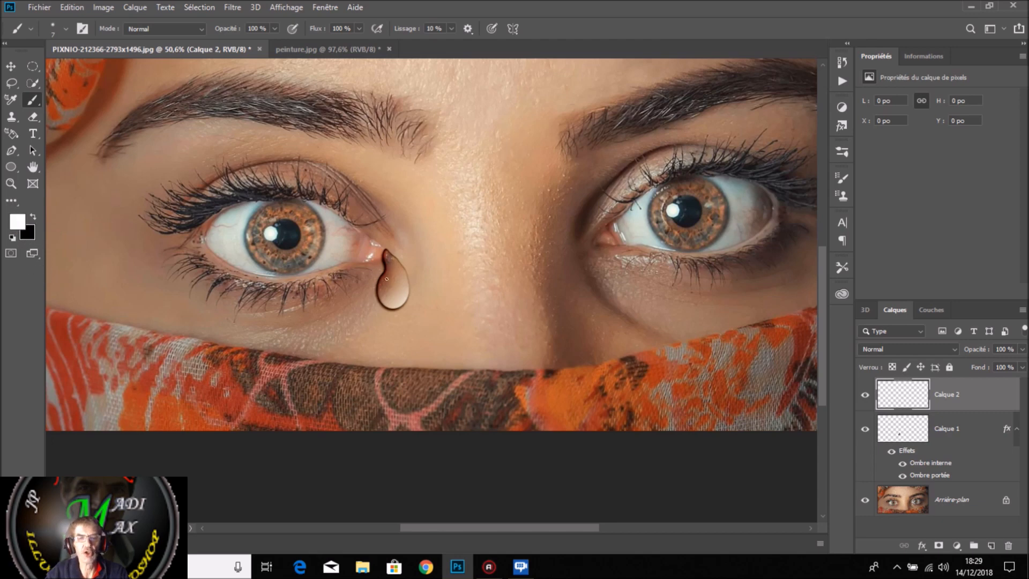
right_click(386, 274, "alt")
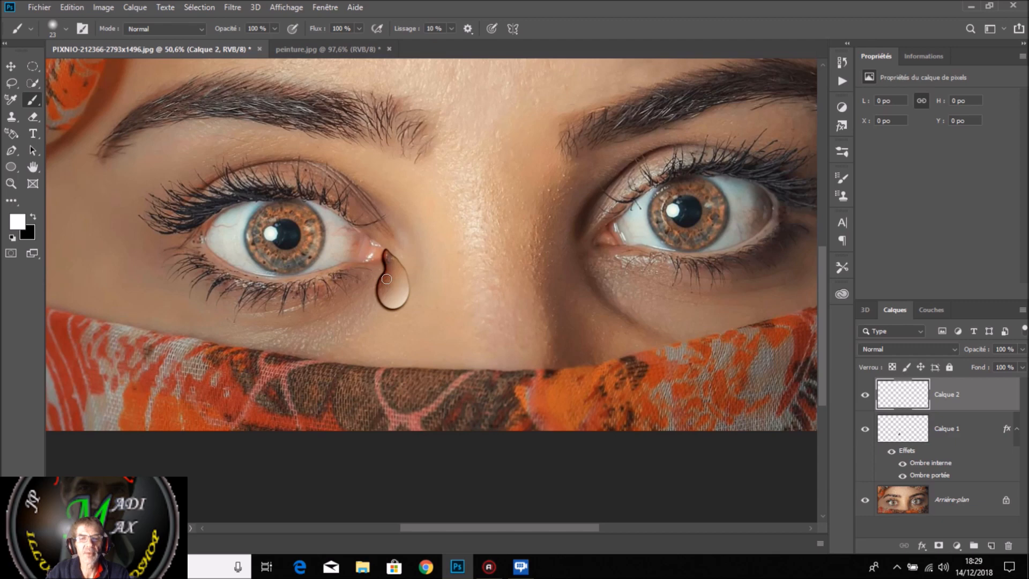
left_click(386, 278)
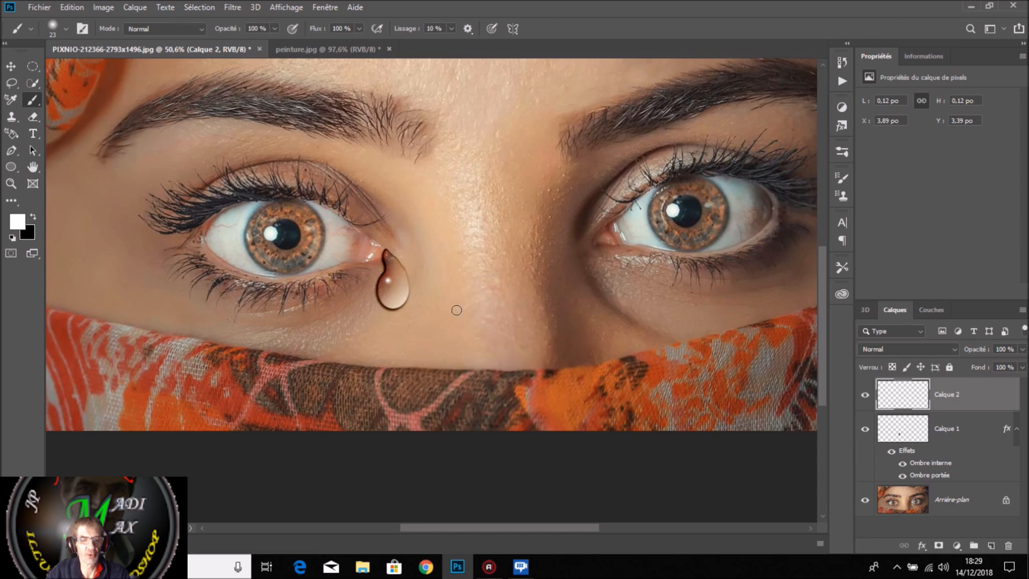
- Duplicate the teardrop layer Calque 1 to the side of the original drop and flip the copy horizontally
scroll(456, 309, "down", 3)
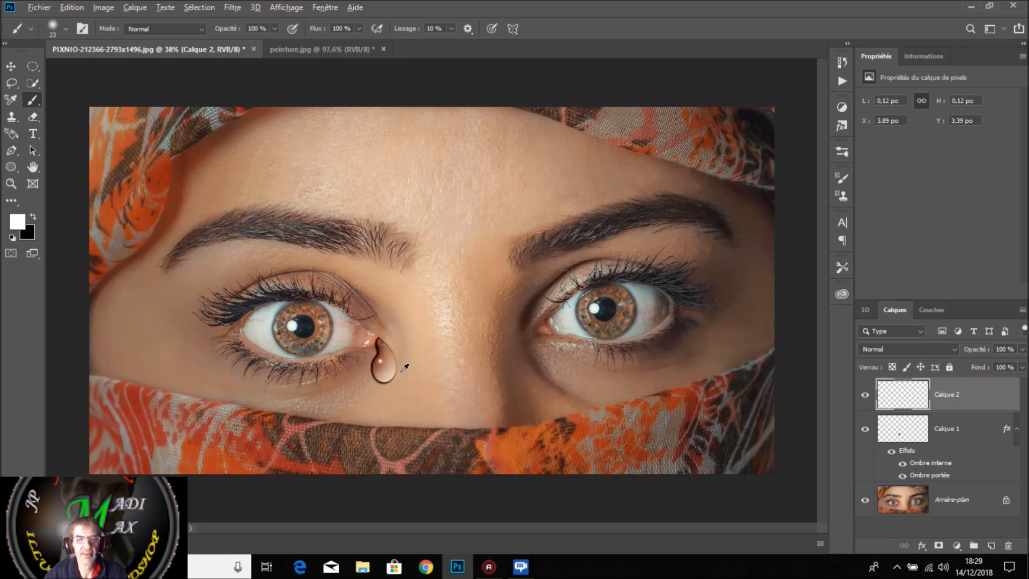
left_click(10, 69)
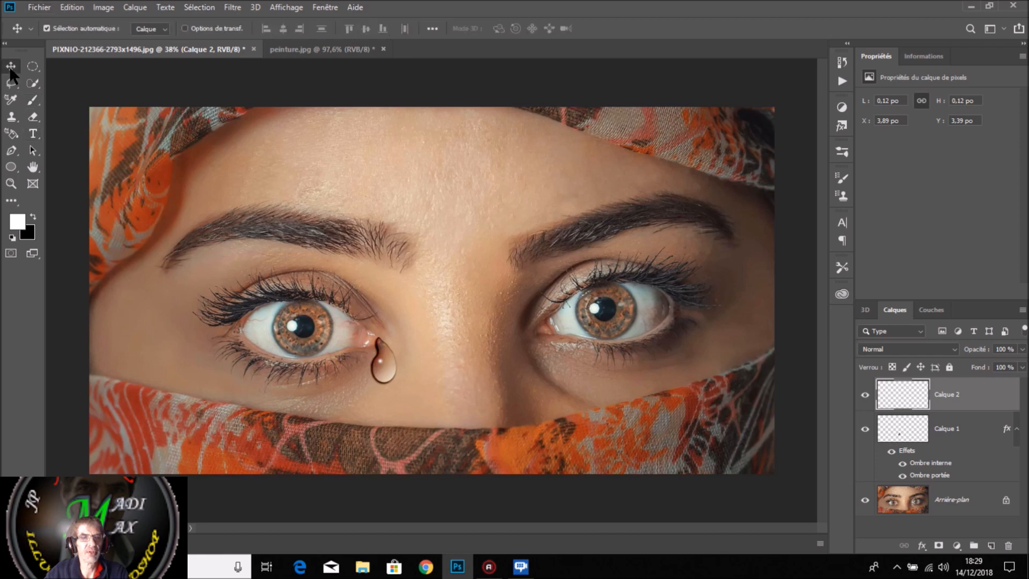
left_click_drag(384, 367, 466, 370)
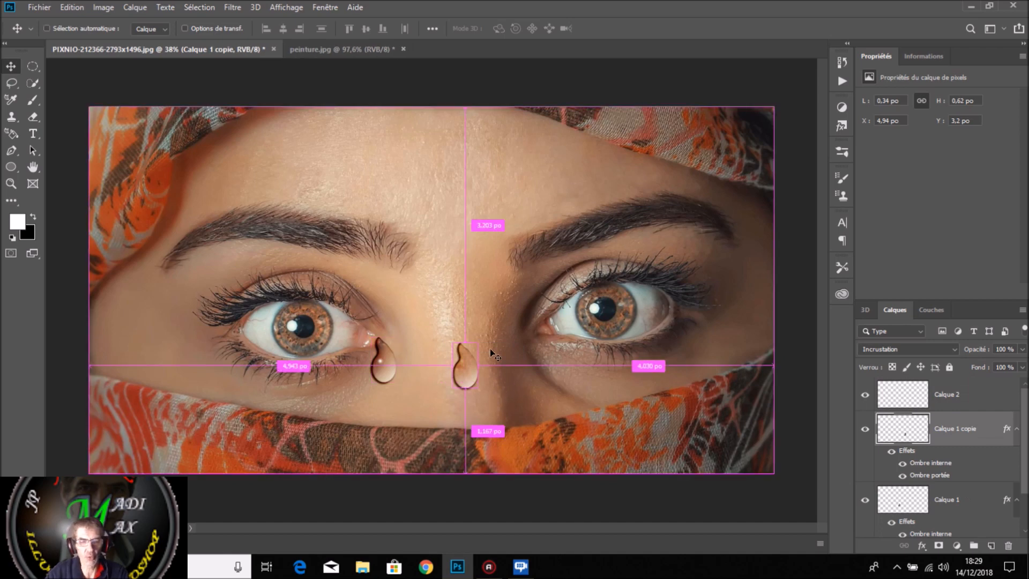
key("ctrl+t")
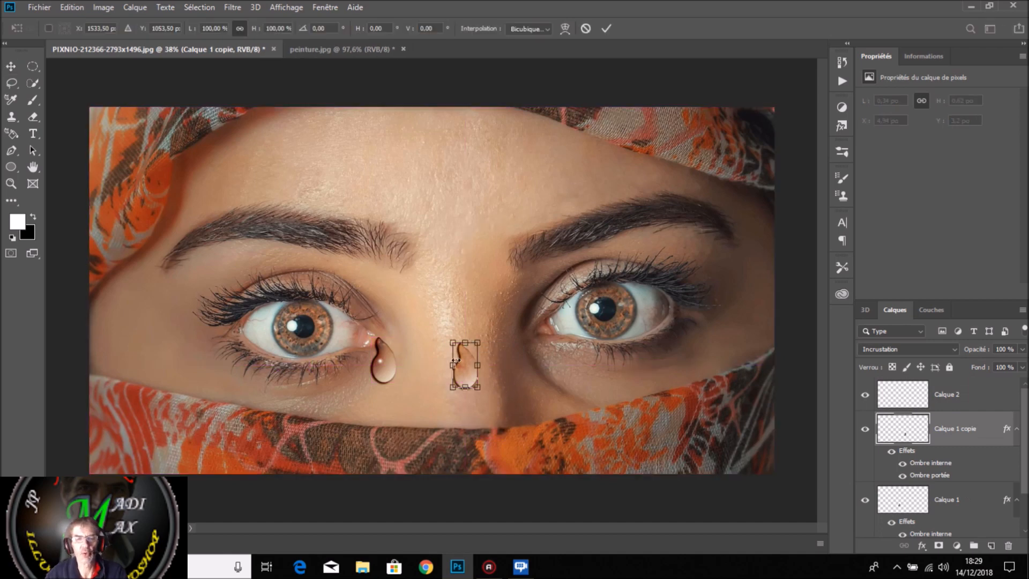
right_click(468, 362)
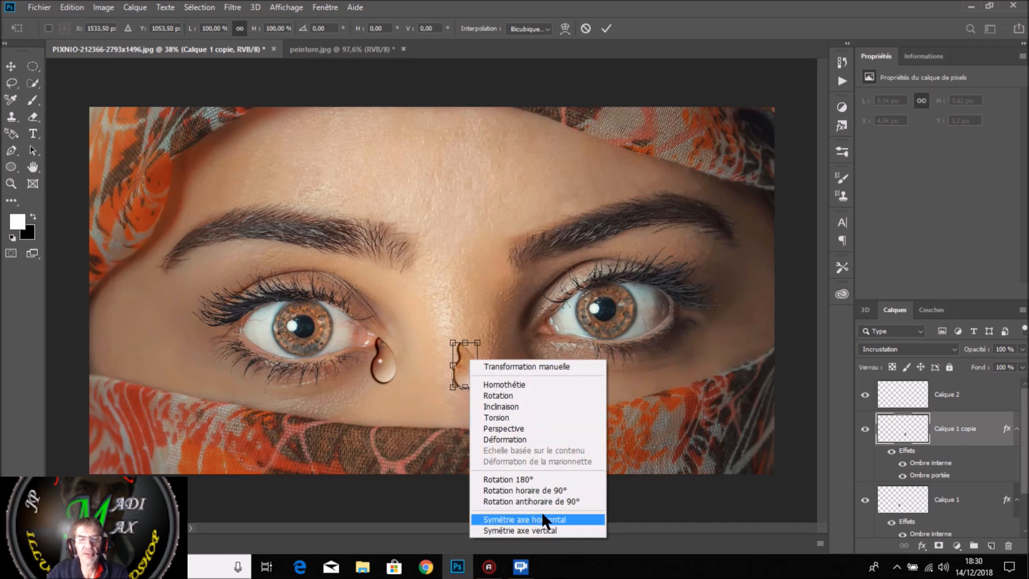
left_click(564, 519)
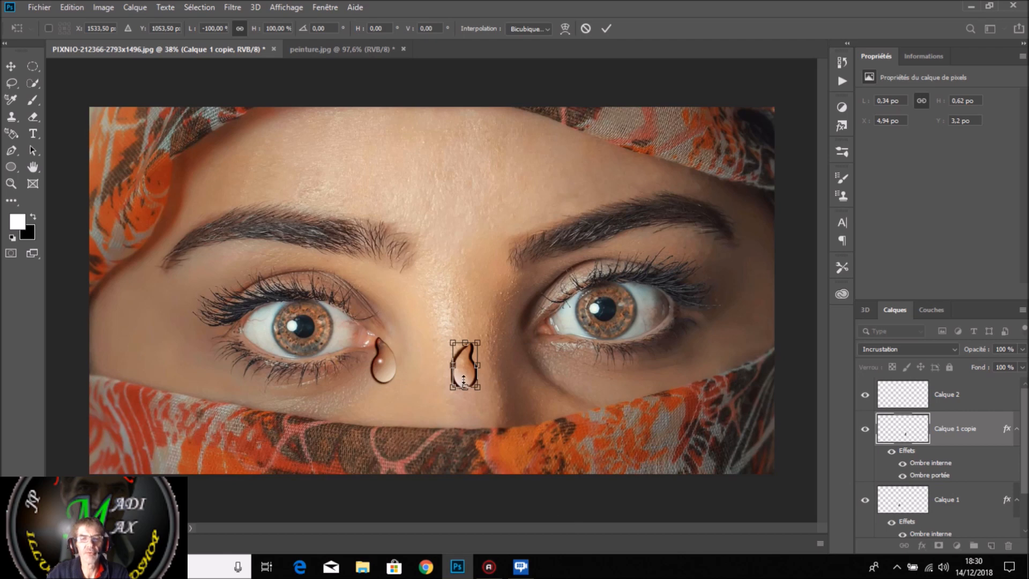
- Place the flipped teardrop below the inner corner of the other eye, enlarged to about 108 % and tilted slightly
left_click_drag(465, 378, 544, 360)
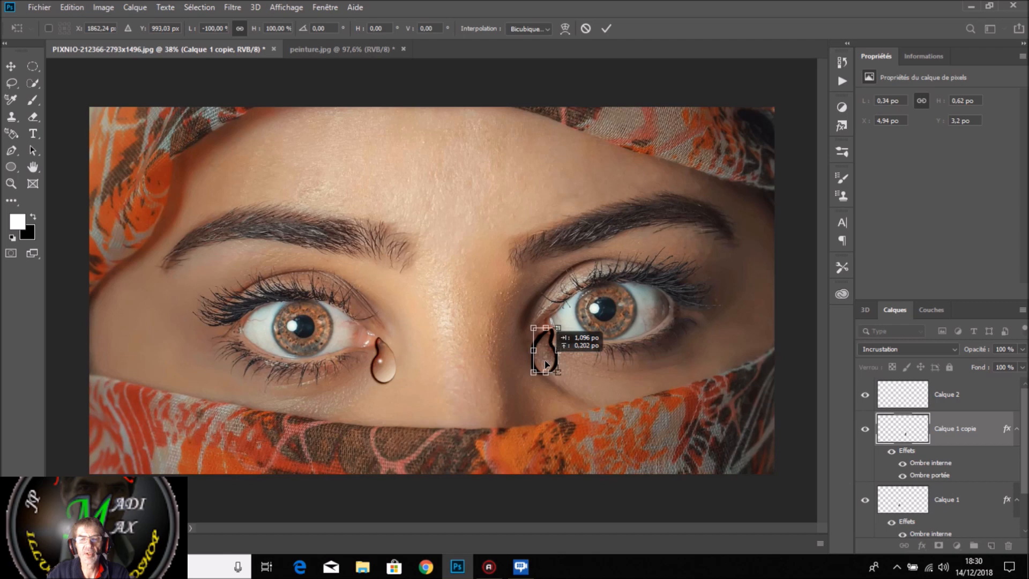
left_click_drag(569, 392, 548, 369)
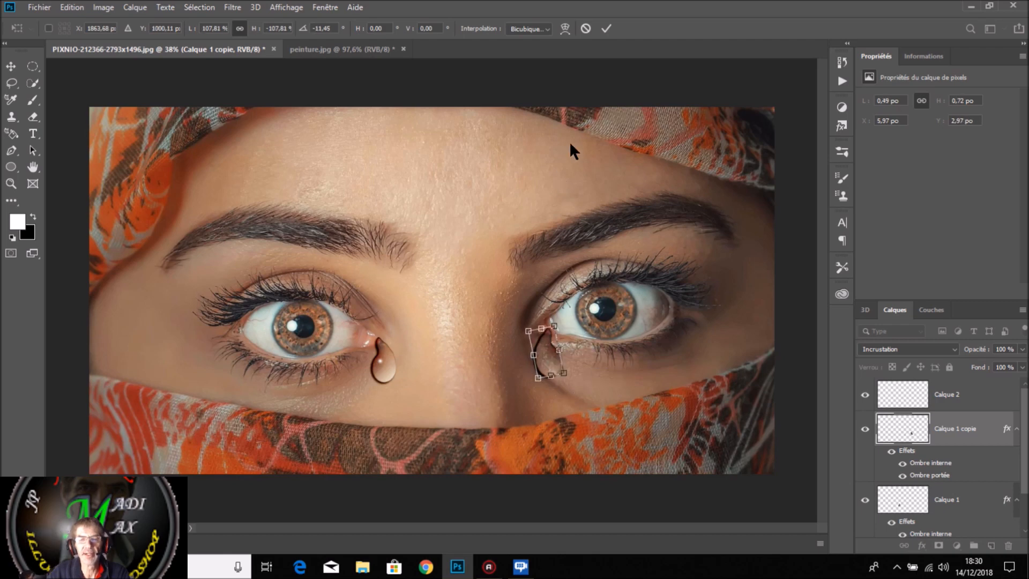
left_click(605, 29)
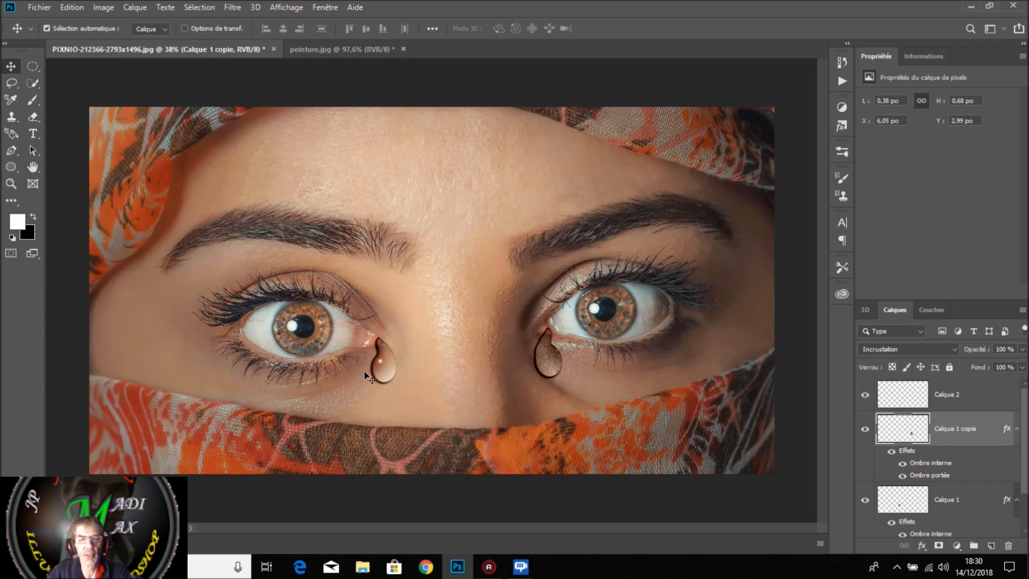
- Paint a white highlight inside the second teardrop on Calque 2 with the 23 px brush
left_click(896, 396)
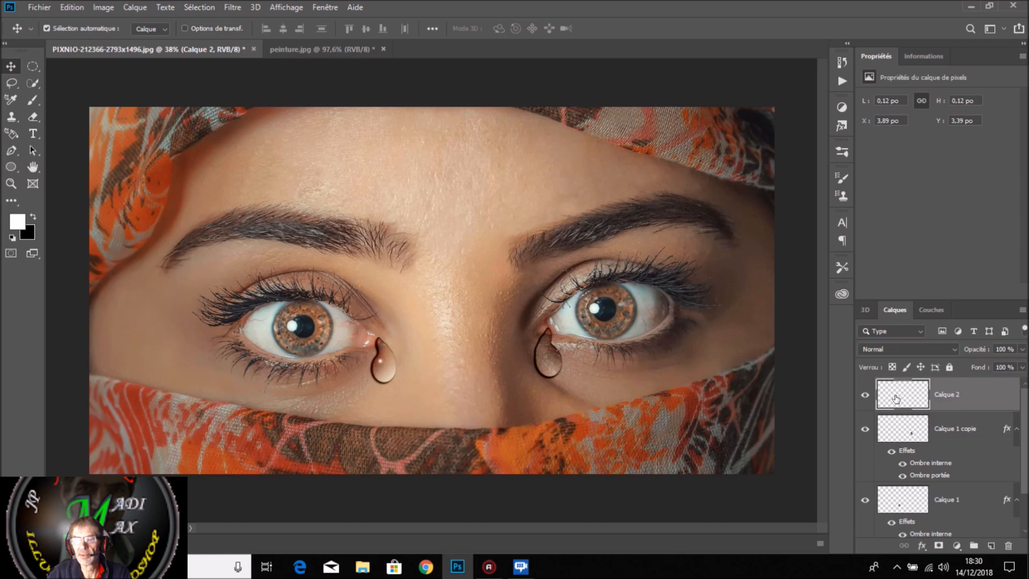
left_click(32, 100)
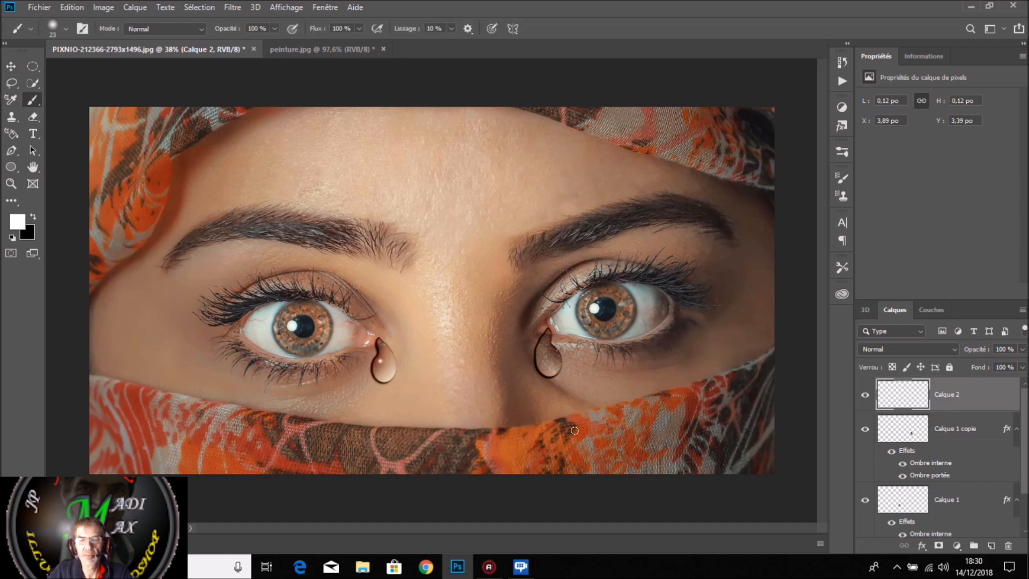
left_click(540, 352)
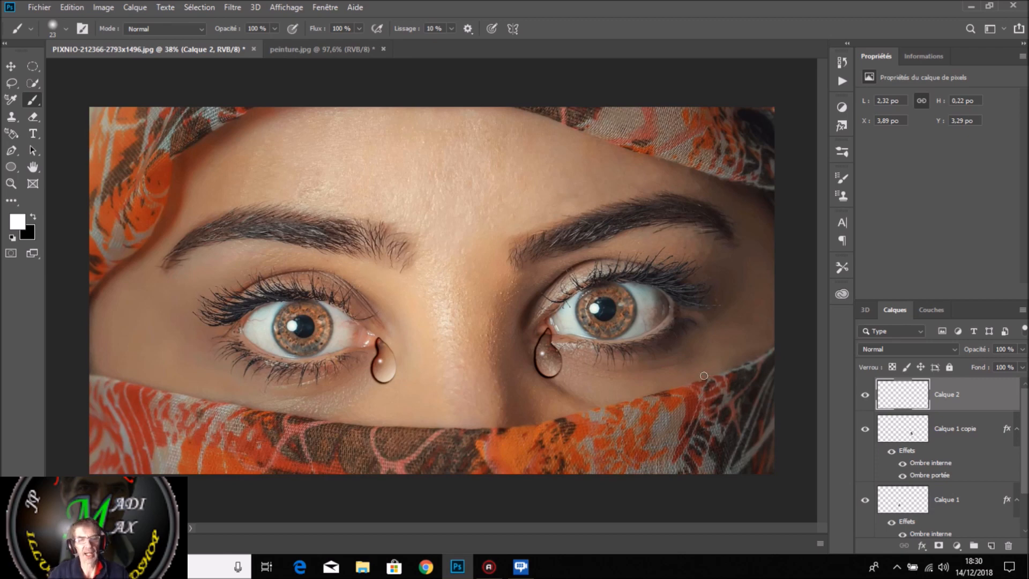
- In peinture.jpg, draw an elliptical selection about 2.22 by 1.79 po near the middle of the painting
left_click(311, 46)
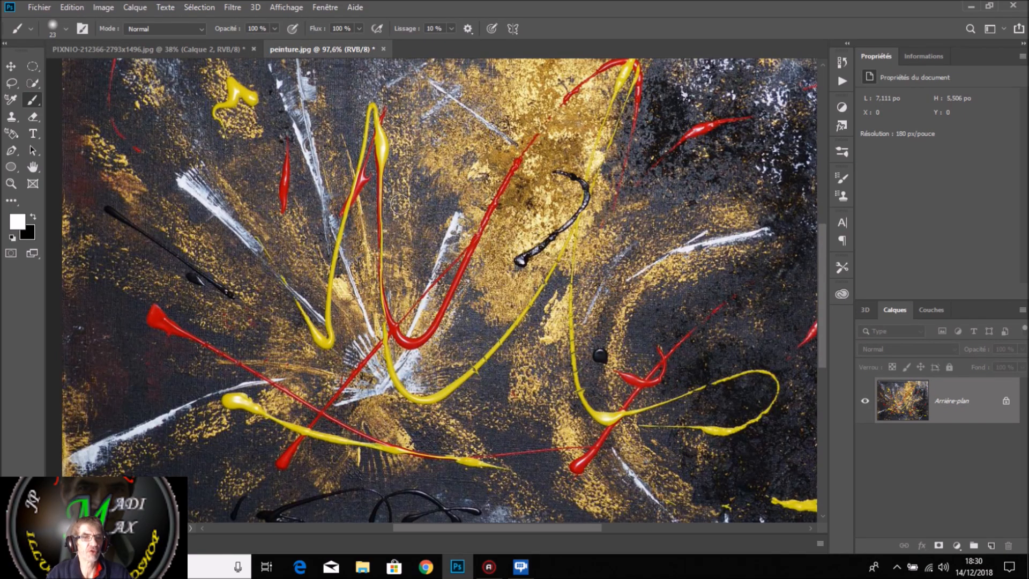
left_click(33, 62)
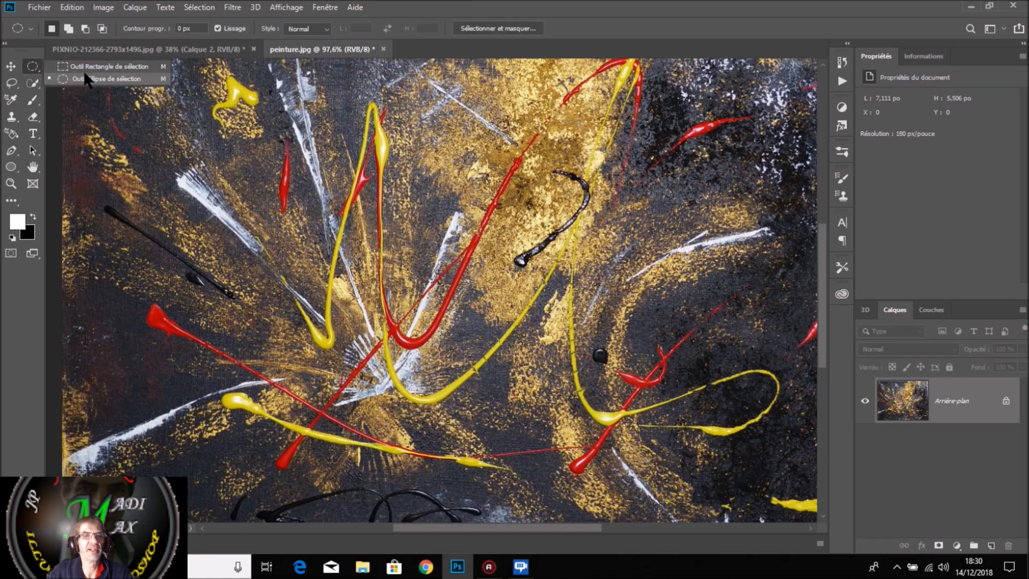
left_click(110, 80)
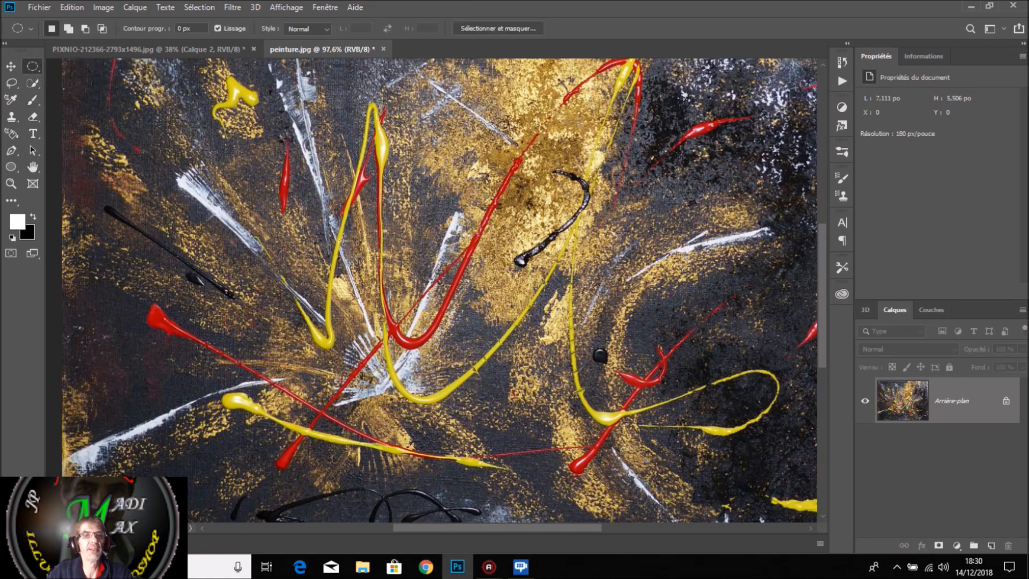
left_click_drag(325, 201, 575, 404)
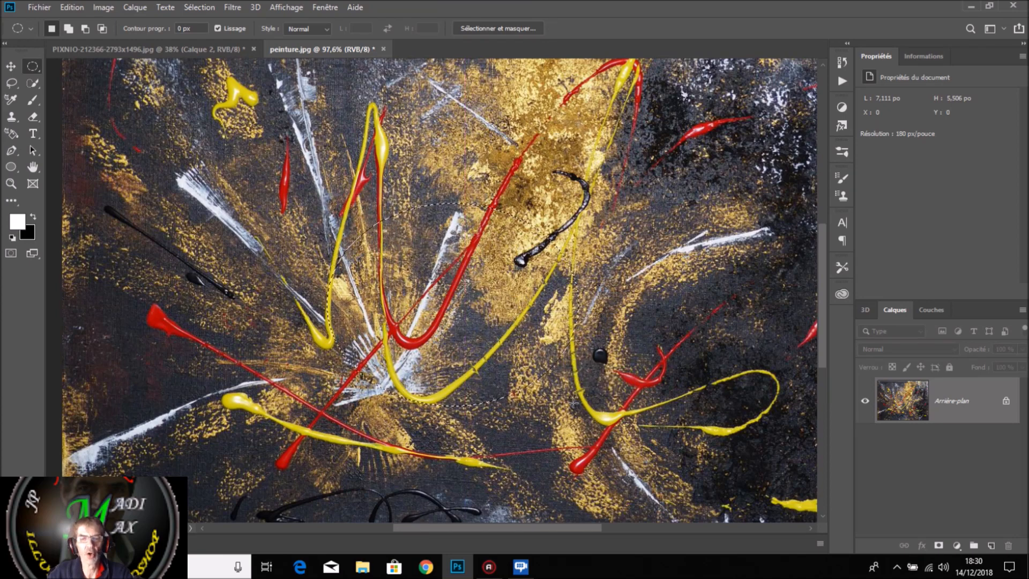
- Choose the Gradient tool with a linear black-to-white gradient
left_click(10, 205)
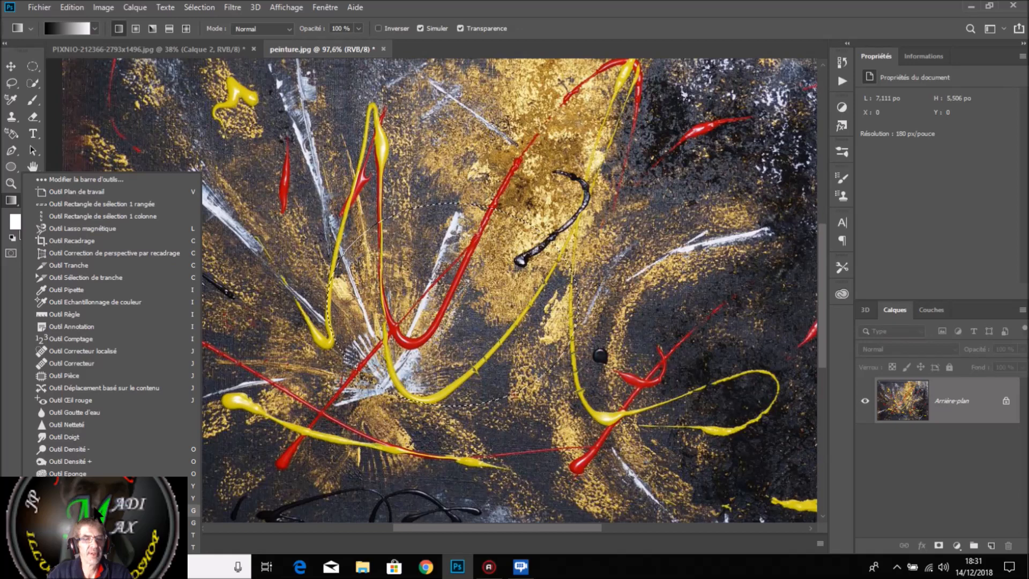
left_click(96, 508)
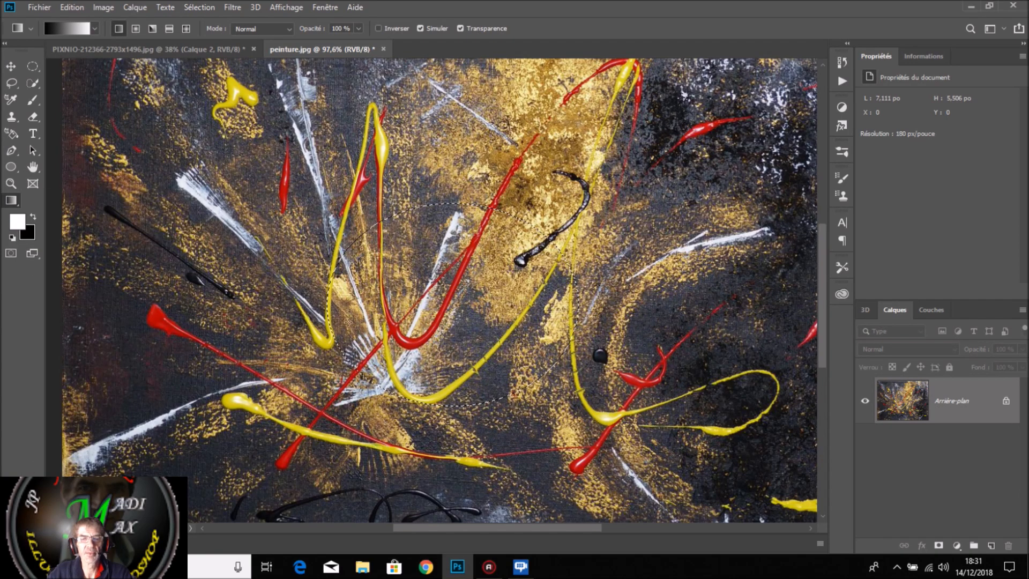
left_click(95, 28)
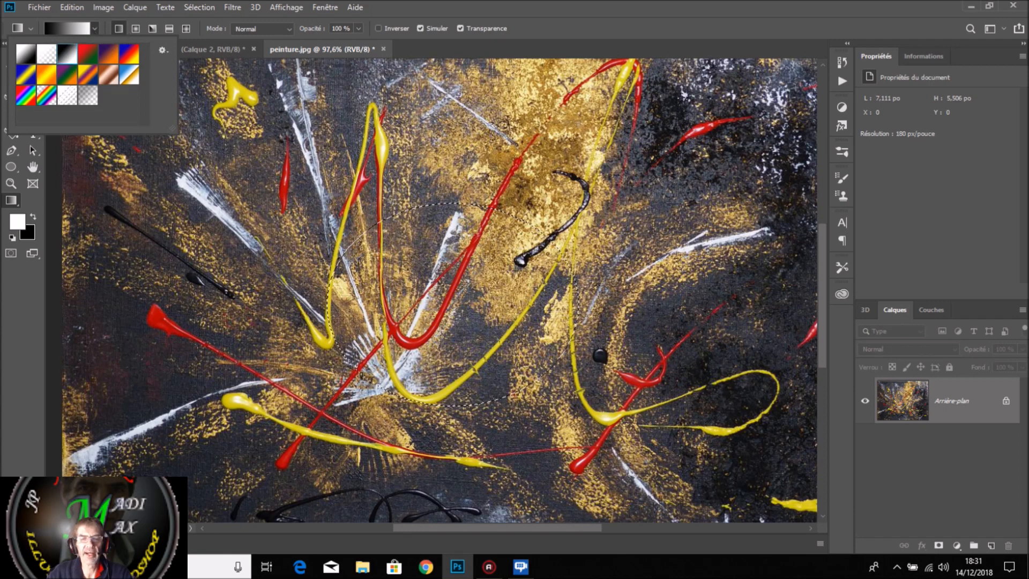
left_click(342, 215)
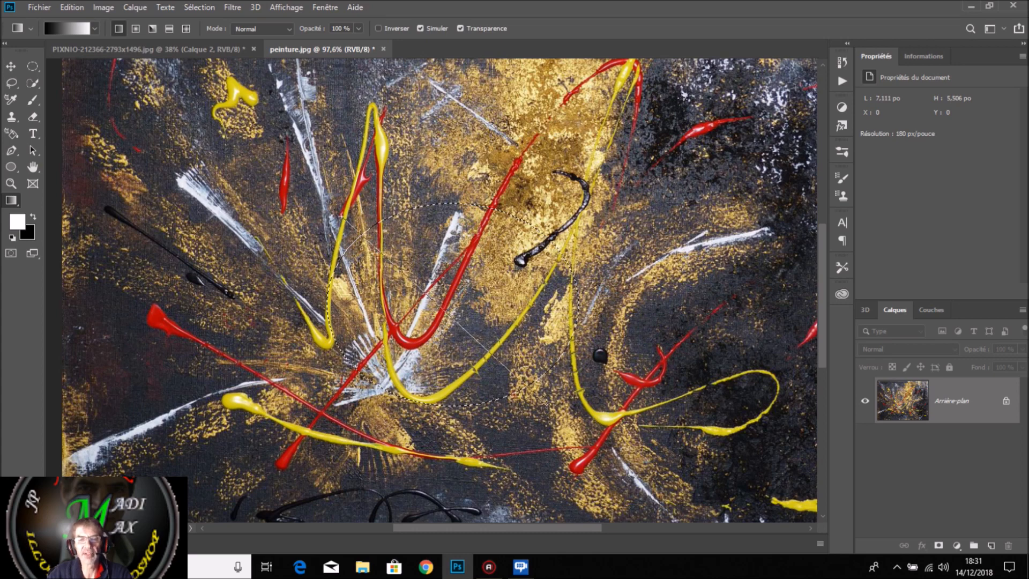
left_click_drag(545, 403, 544, 405)
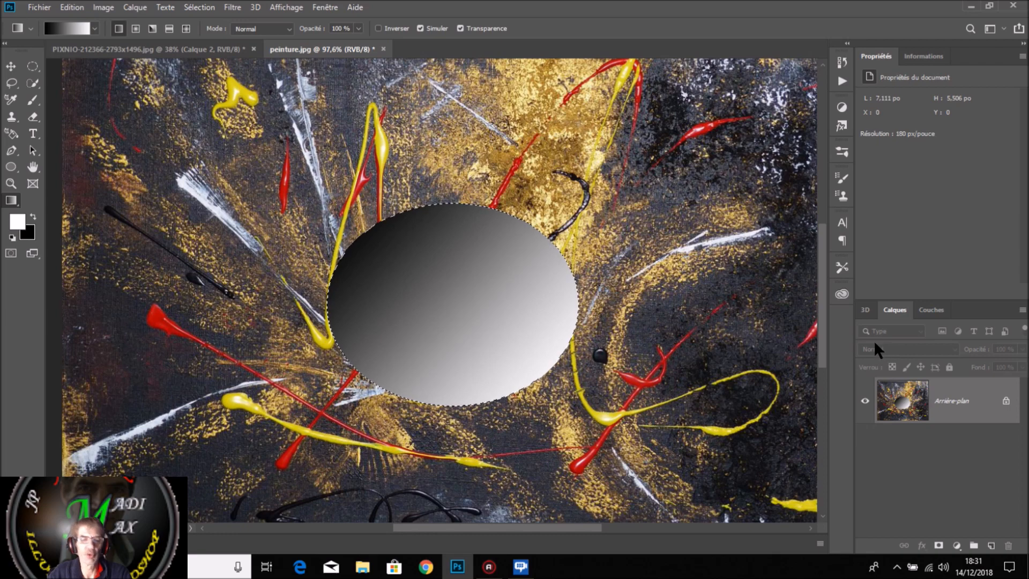
key("ctrl+z")
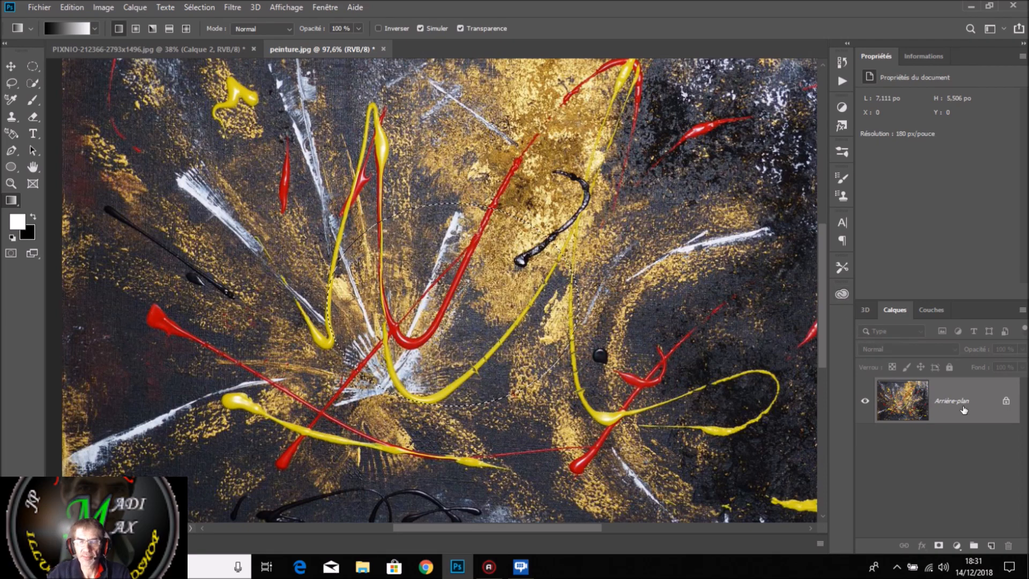
- Fill the elliptical selection on a new layer with a diagonal black-to-white gradient and set the layer's blend mode to Incrustation
left_click(991, 544)
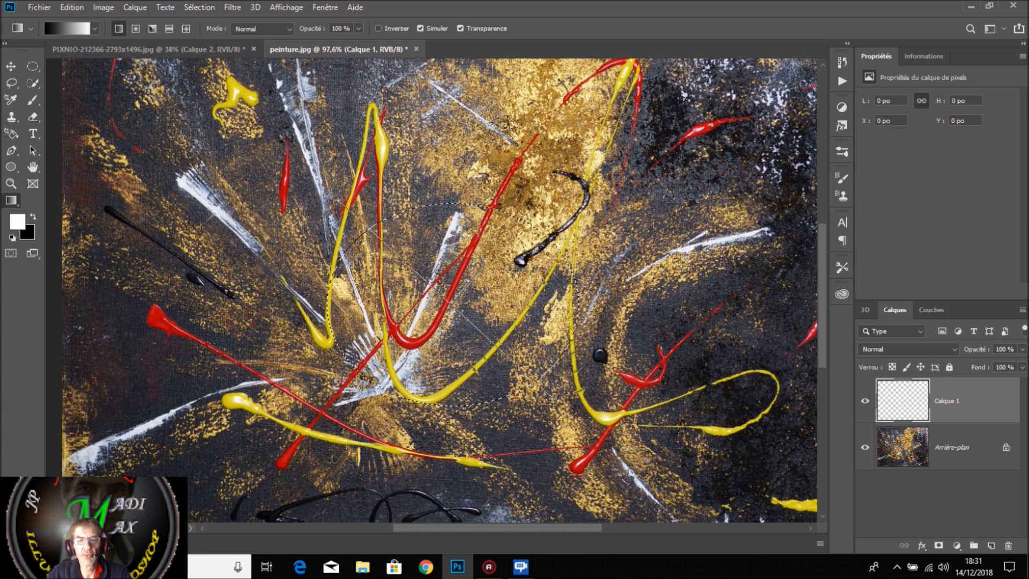
left_click_drag(553, 399, 553, 399)
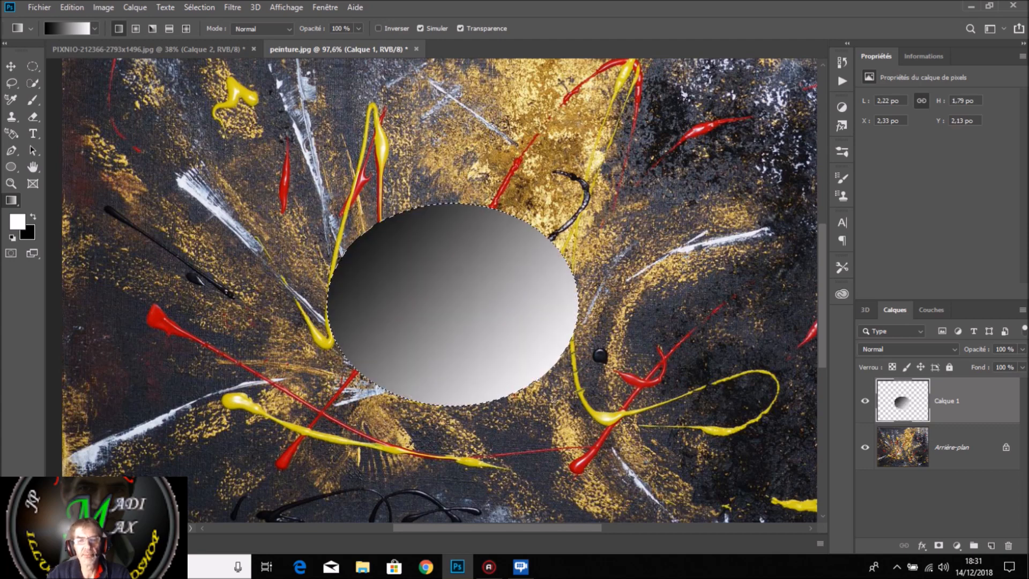
left_click(904, 349)
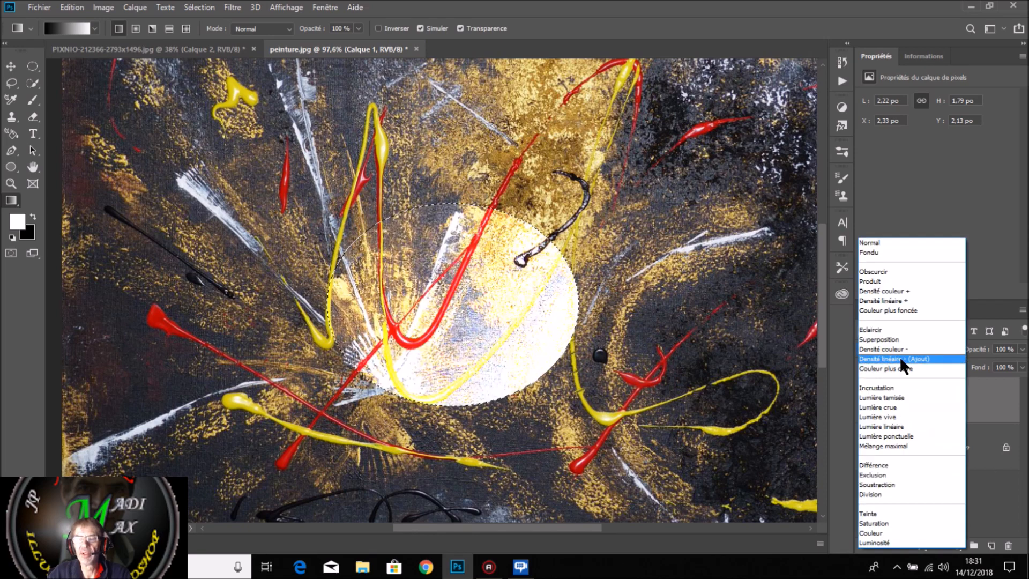
left_click(889, 386)
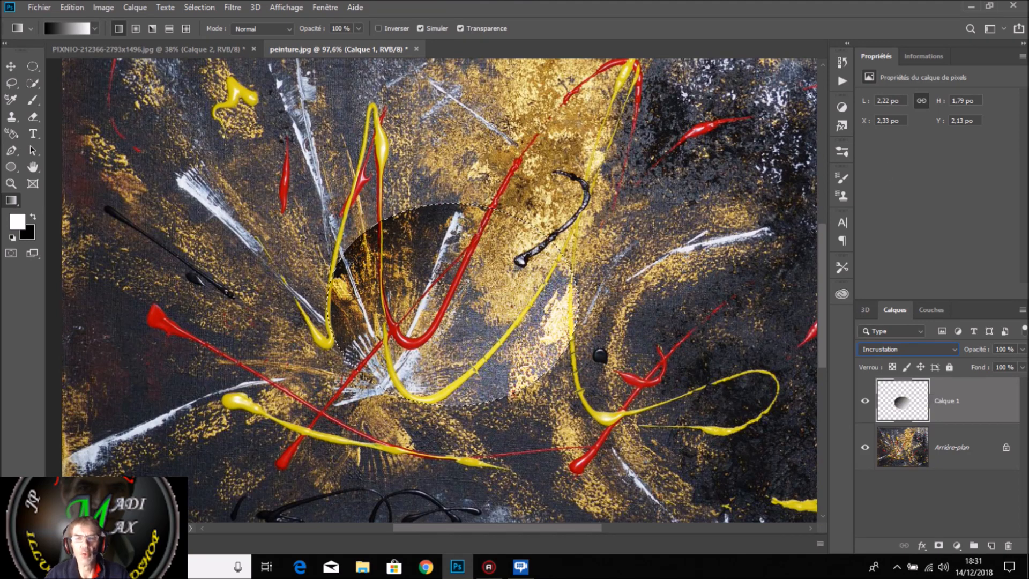
- Apply the saved "goutte d'eau" style to the gradient ellipse on Calque 1 and remove the selection
left_click(328, 8)
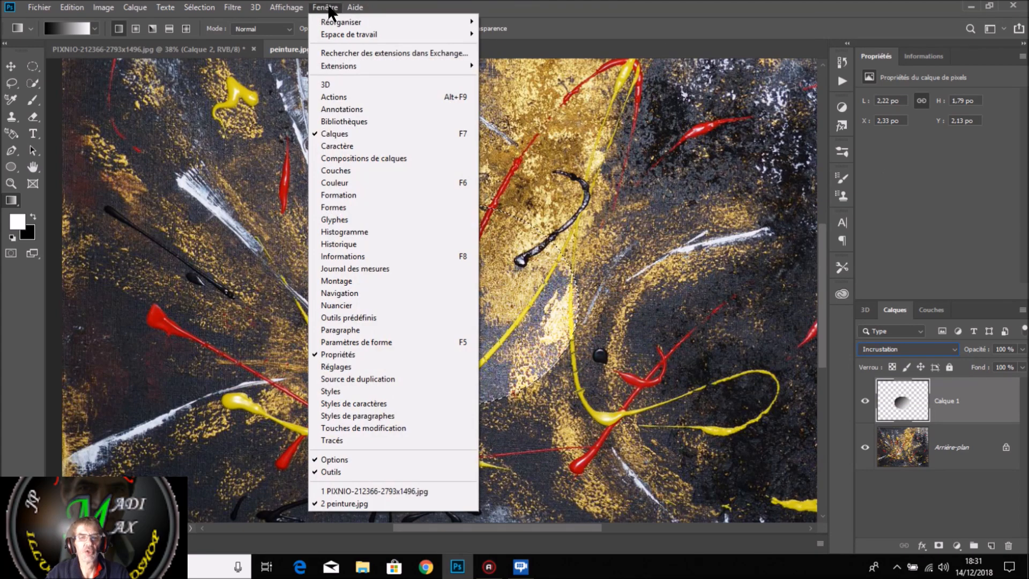
left_click(361, 391)
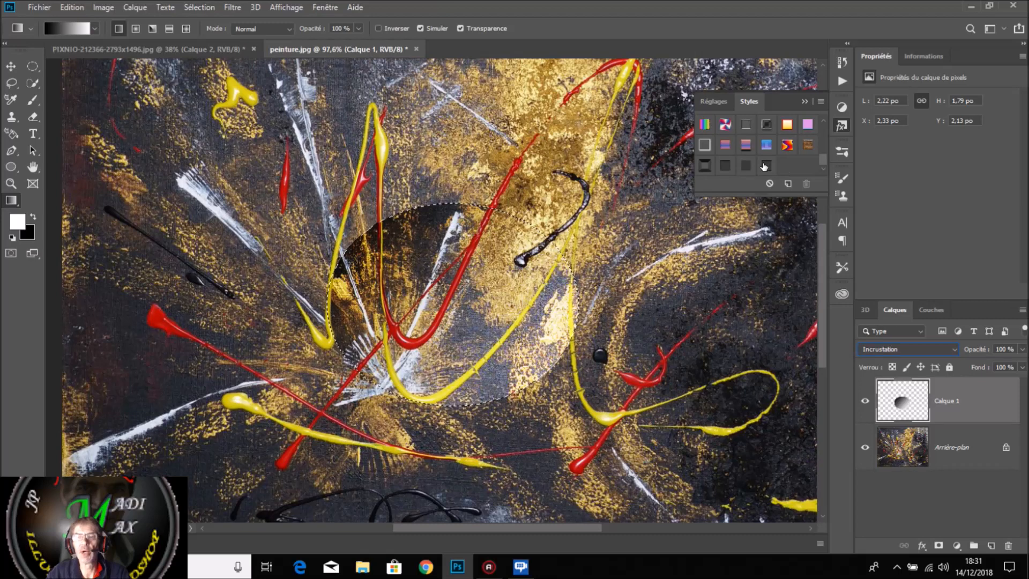
left_click(764, 164)
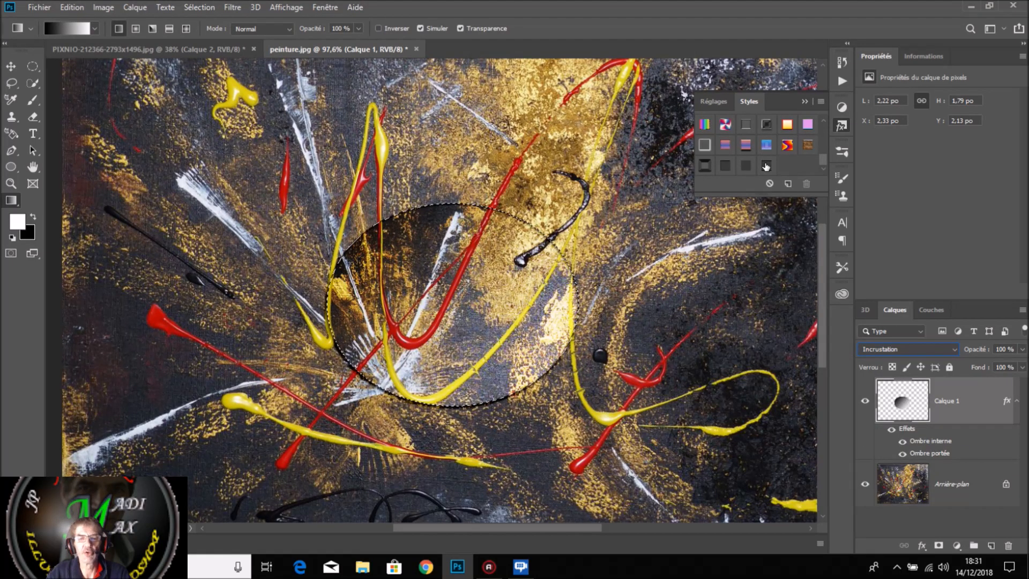
left_click(841, 63)
left_click(841, 63)
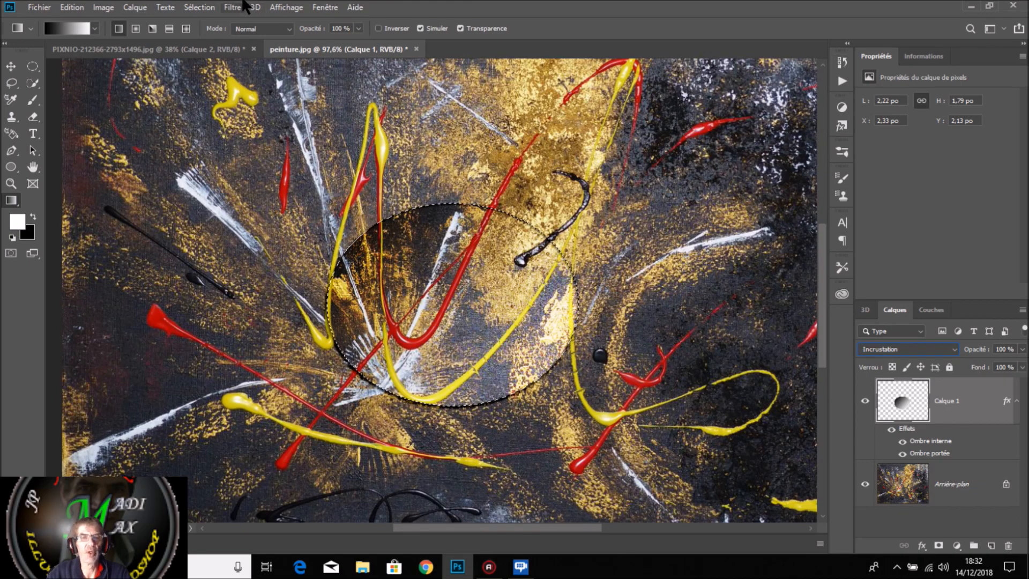
left_click(198, 7)
left_click(210, 35)
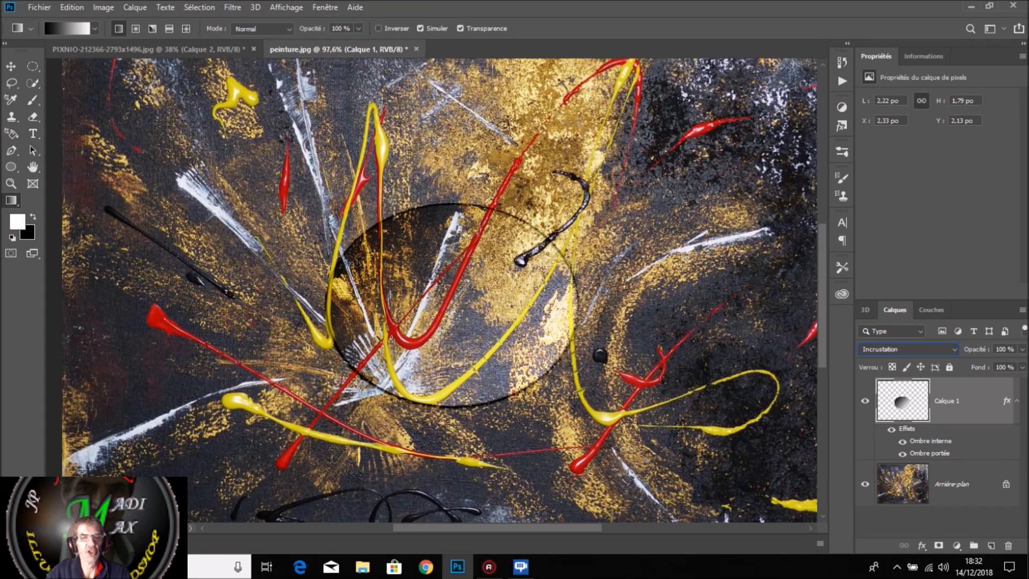
- With the Fluidité filter, pull the upper-left part of the gradient ellipse outward into a long rounded lobe
left_click(195, 7)
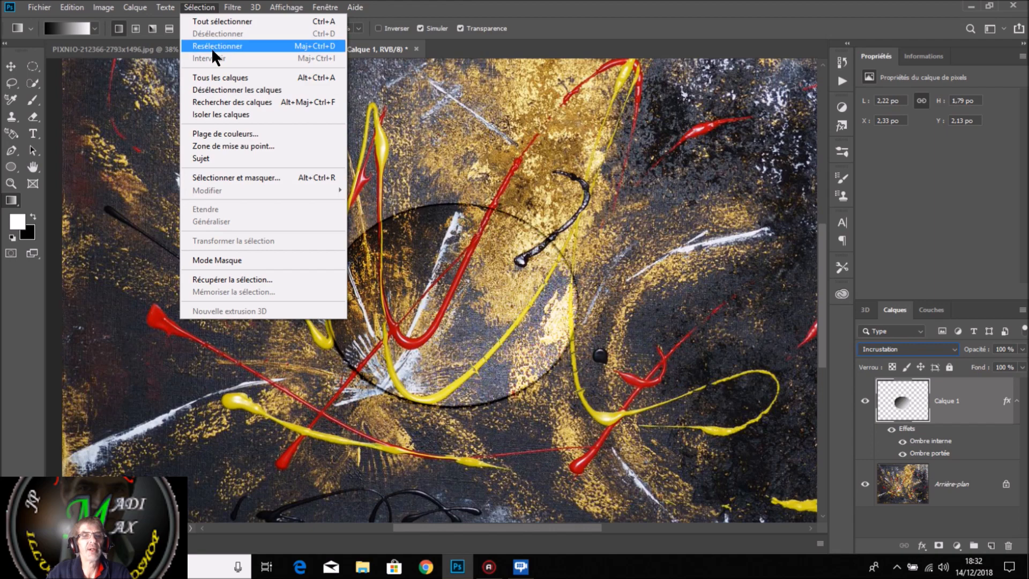
left_click(232, 8)
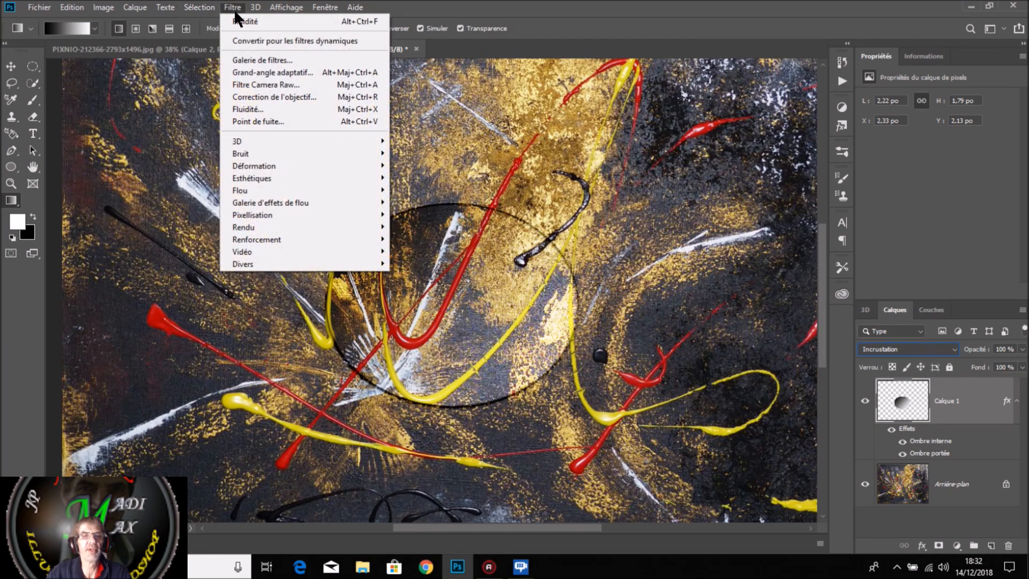
left_click(251, 108)
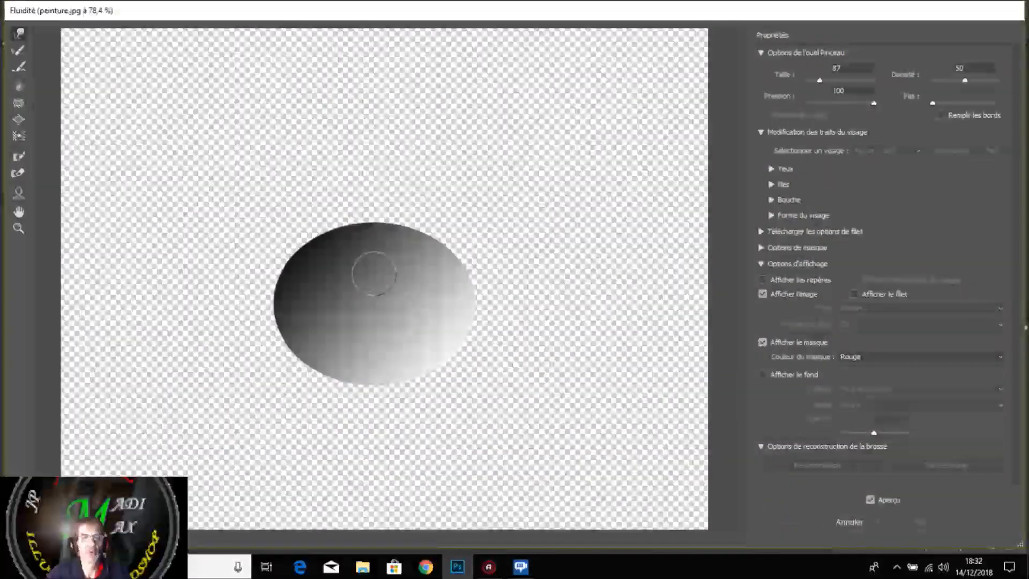
mouse_move(358, 259)
left_mouse_down()
mouse_move(307, 215)
mouse_move(299, 241)
mouse_move(270, 206)
mouse_move(274, 224)
mouse_move(248, 207)
left_mouse_up()
mouse_move(339, 228)
left_mouse_down()
mouse_move(298, 223)
mouse_move(280, 201)
left_mouse_up()
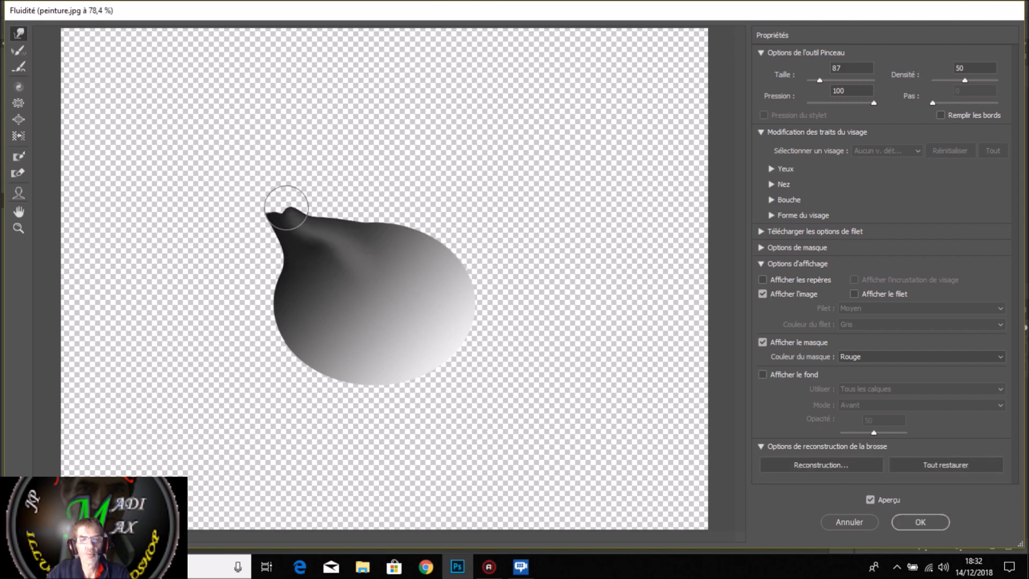
mouse_move(339, 230)
left_mouse_down()
mouse_move(284, 195)
mouse_move(268, 207)
mouse_move(227, 197)
left_mouse_up()
mouse_move(298, 268)
left_mouse_down()
mouse_move(236, 223)
mouse_move(219, 218)
mouse_move(195, 234)
left_mouse_up()
mouse_move(285, 218)
left_mouse_down()
mouse_move(192, 211)
mouse_move(258, 204)
mouse_move(198, 211)
left_mouse_up()
- Stretch the ellipse's upper and upper-right edges outward into small points toward the upper right
left_click_drag(321, 225, 423, 182)
left_click_drag(360, 223, 461, 215)
left_click_drag(409, 241, 480, 219)
- Pull the shape's lower-left and bottom edges downward into irregular drips and apply the Fluidité deformation
mouse_move(294, 321)
left_mouse_down()
mouse_move(280, 347)
mouse_move(276, 371)
mouse_move(250, 391)
mouse_move(303, 370)
mouse_move(292, 427)
left_mouse_up()
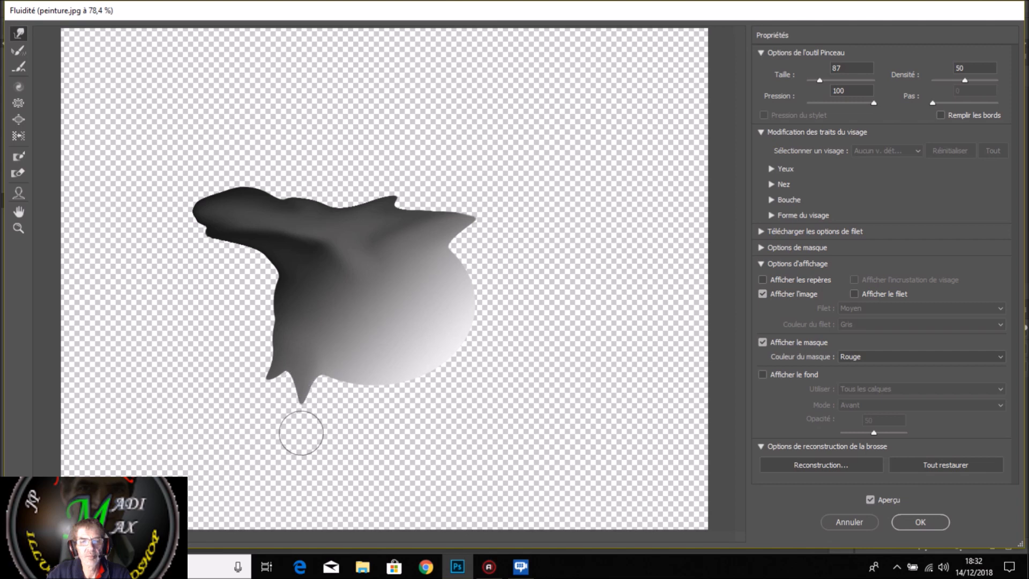
left_click_drag(316, 348, 263, 411)
left_click_drag(317, 390, 275, 420)
mouse_move(365, 381)
left_mouse_down()
mouse_move(381, 439)
mouse_move(365, 413)
mouse_move(373, 450)
mouse_move(354, 386)
mouse_move(342, 415)
mouse_move(337, 392)
mouse_move(324, 415)
left_mouse_up()
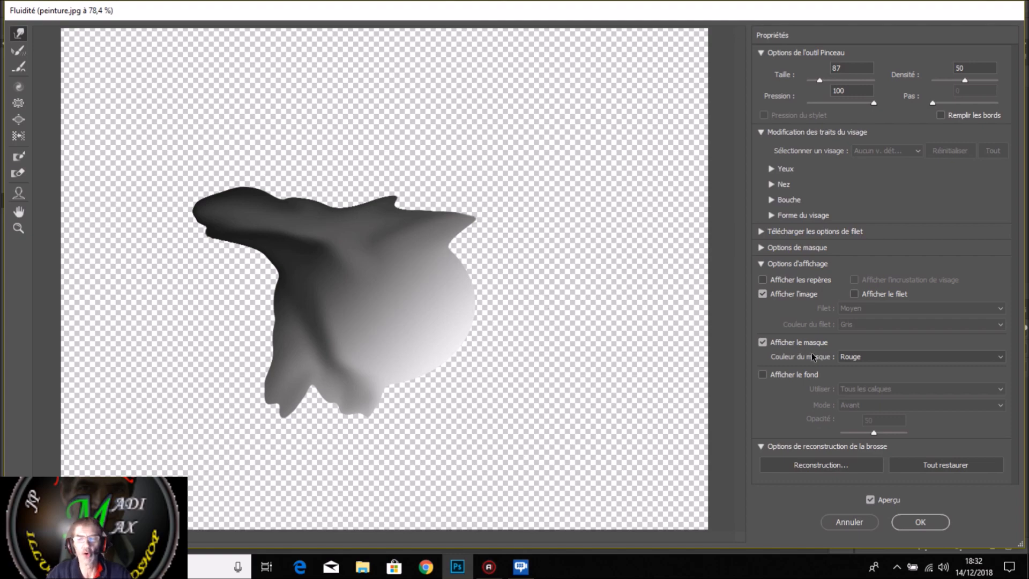
left_click(923, 521)
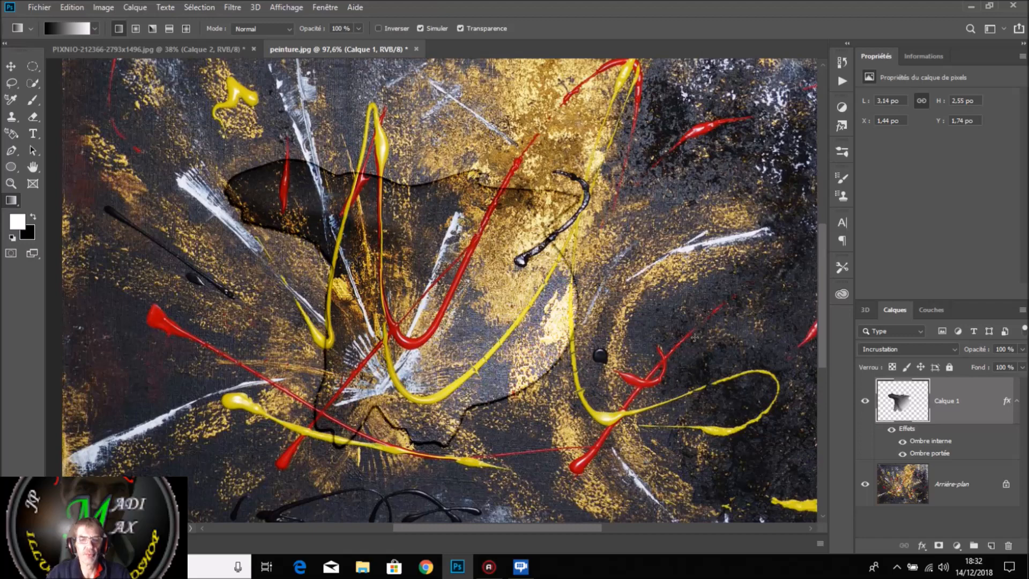
- Inspect the deformed drop on the painting and display the Styles panel
scroll(499, 253, "down", 3)
scroll(490, 256, "up", 5)
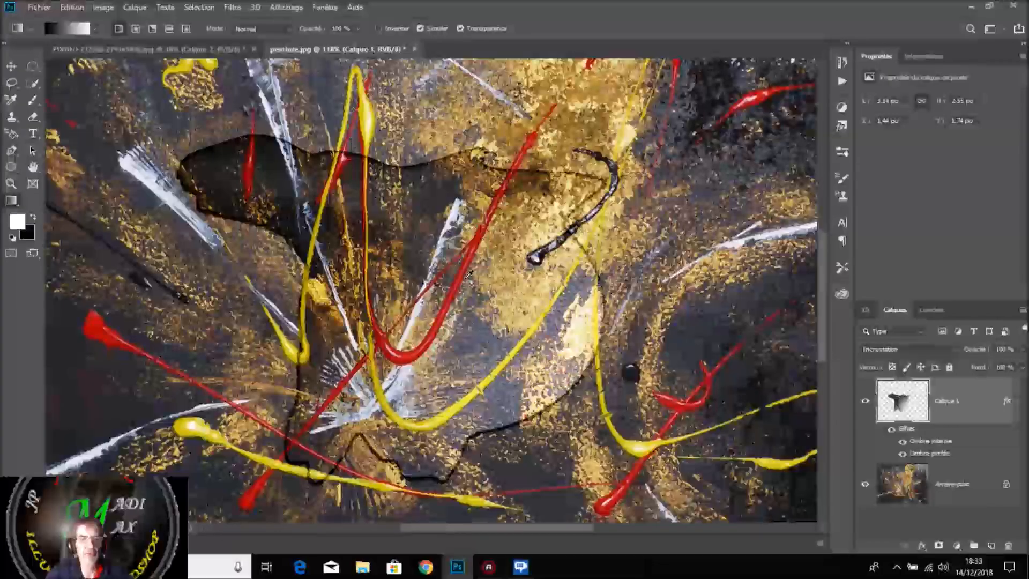
scroll(577, 298, "down", 2)
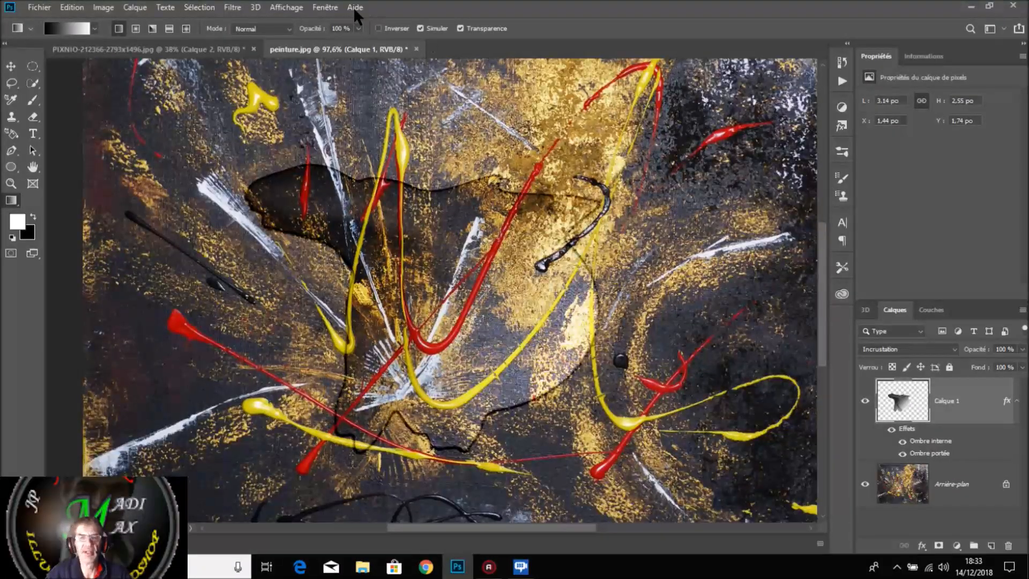
left_click(326, 7)
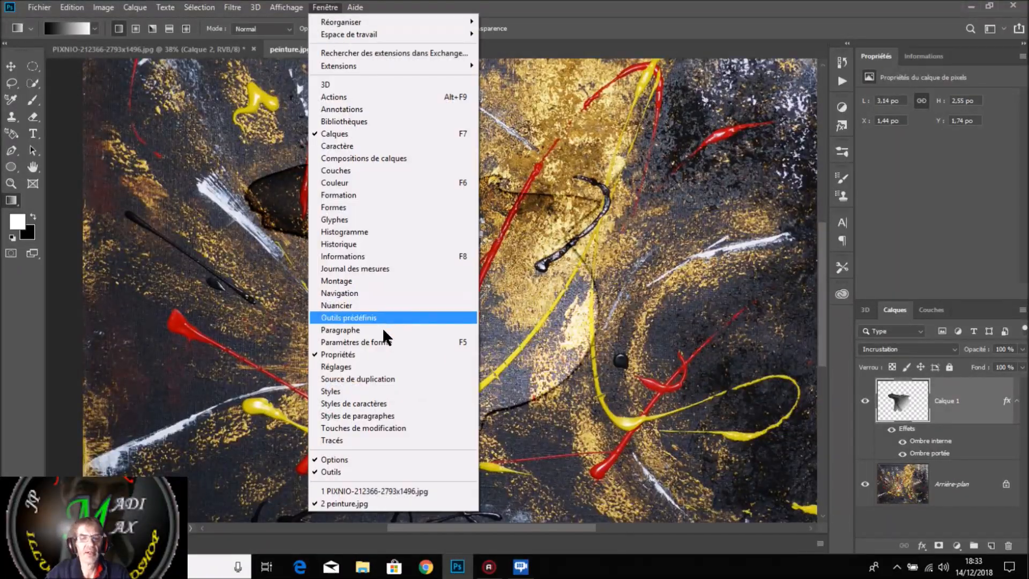
left_click(369, 390)
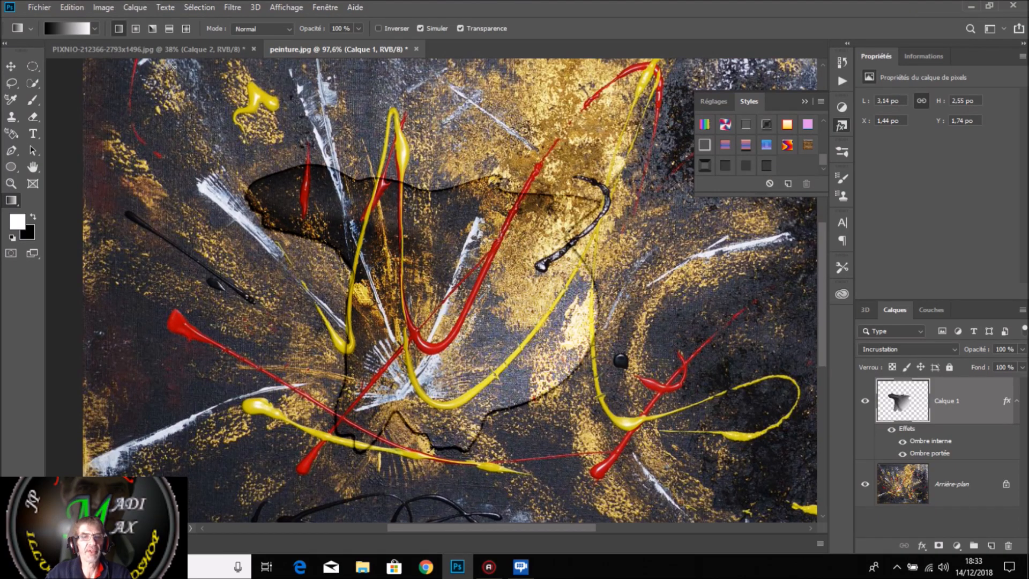
- Open the mirror image G_596481_A from the octobre 2018 folder
left_click(39, 7)
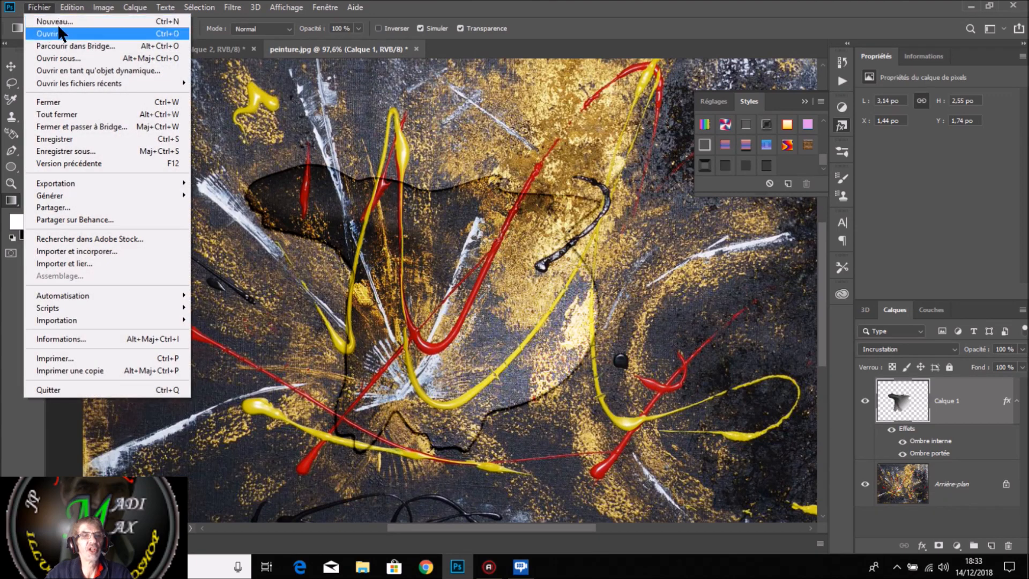
left_click(58, 29)
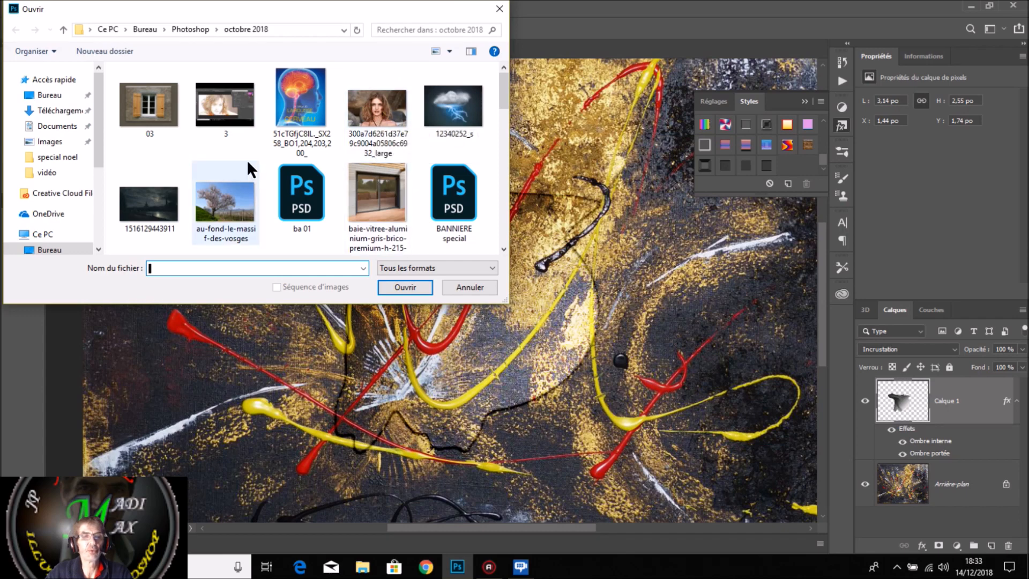
scroll(245, 156, "down", 5)
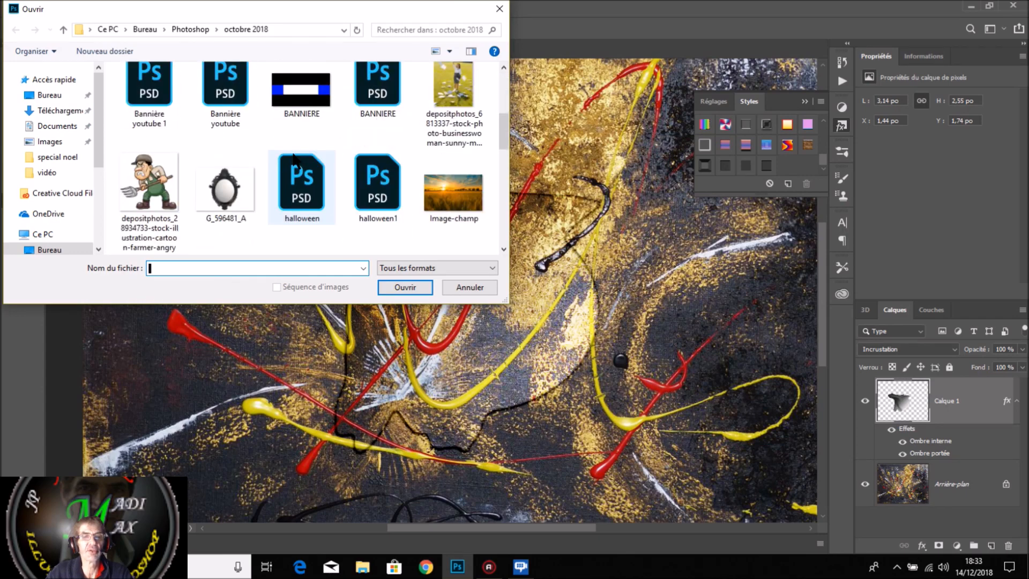
left_click(229, 181)
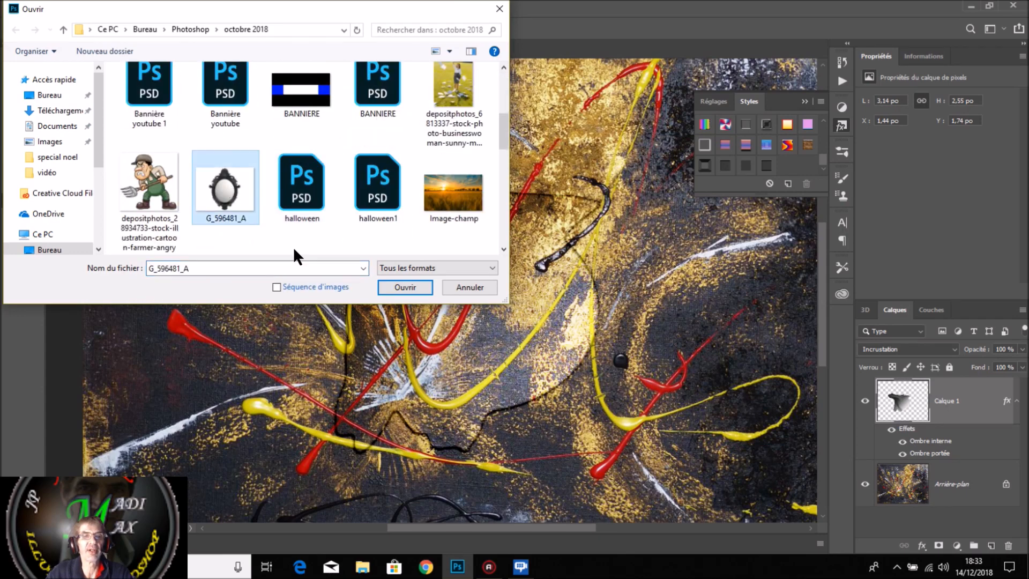
left_click(407, 285)
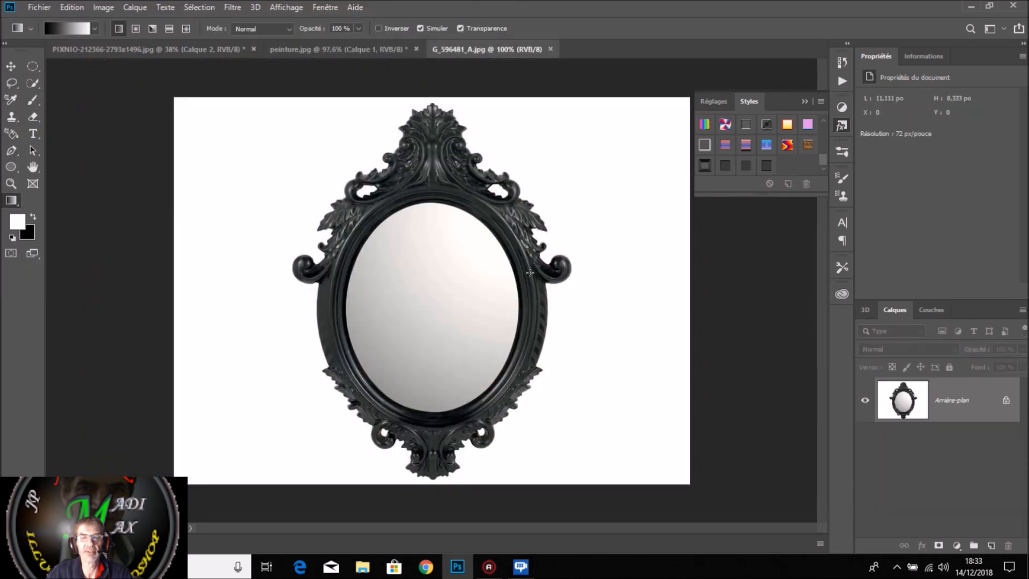
- Add a new layer and draw an elliptical selection about 0.92 by 0.99 po near the middle of the mirror glass
left_click(32, 66)
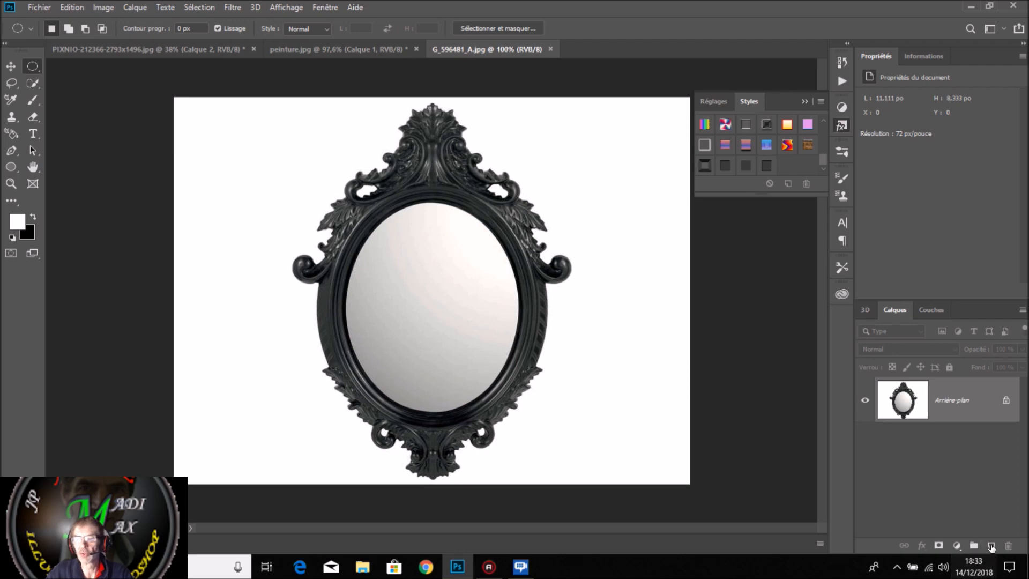
left_click(991, 546)
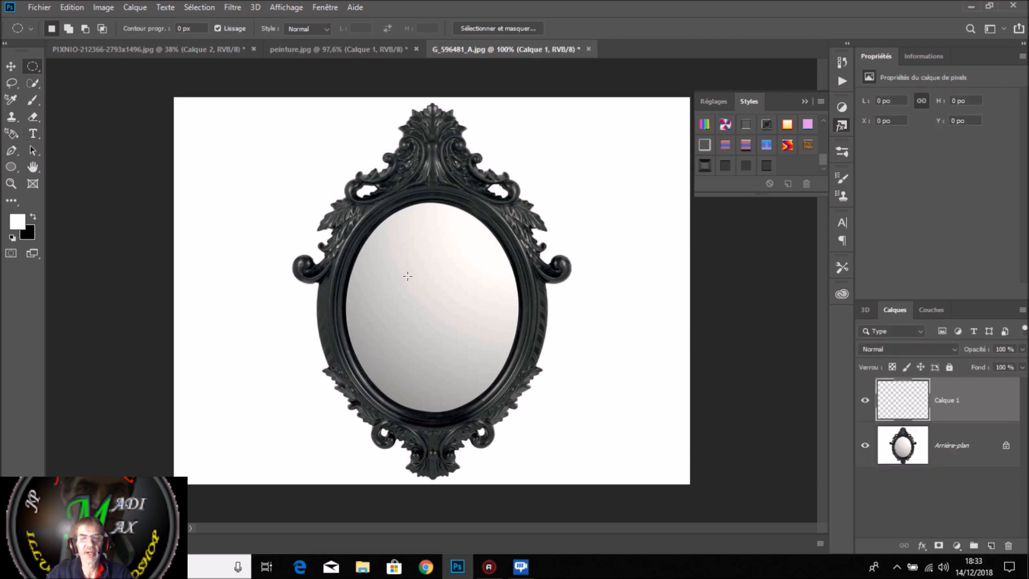
left_click_drag(404, 268, 446, 312)
key("Escape")
- Fill the elliptical selection on Calque 1 with a diagonal black-to-white gradient and remove the selection
left_click(11, 199)
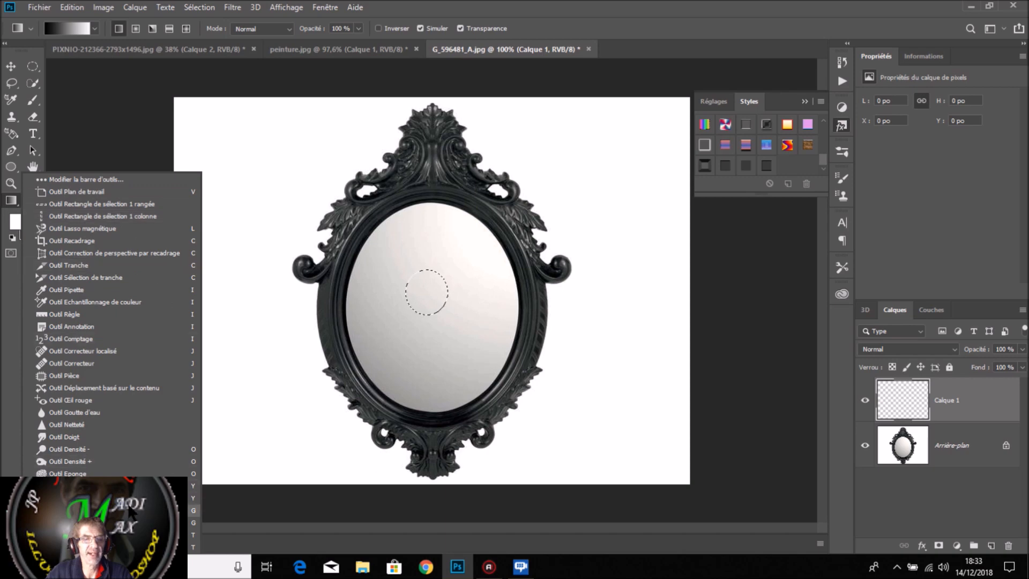
left_click(131, 510)
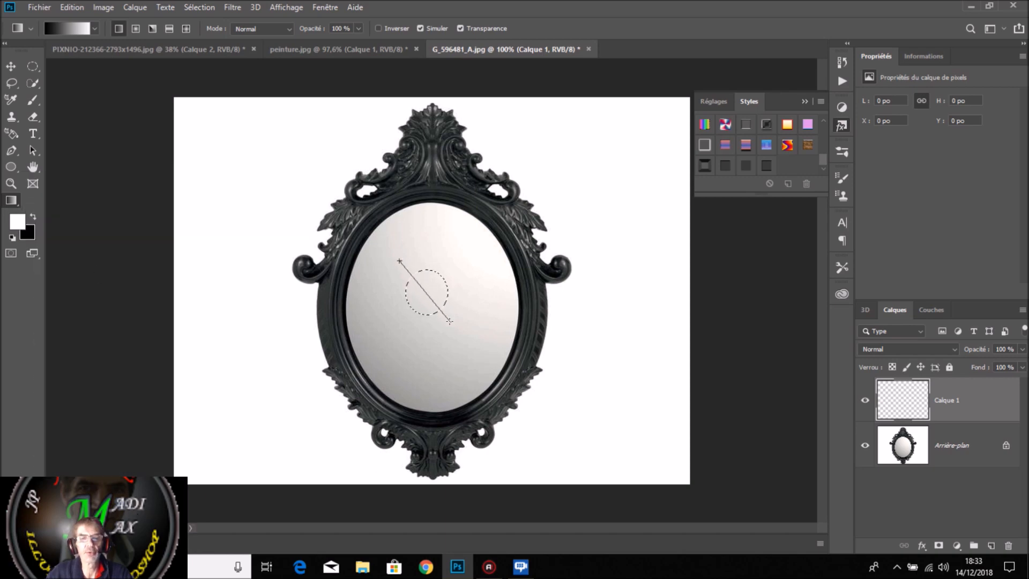
left_click_drag(450, 321, 450, 321)
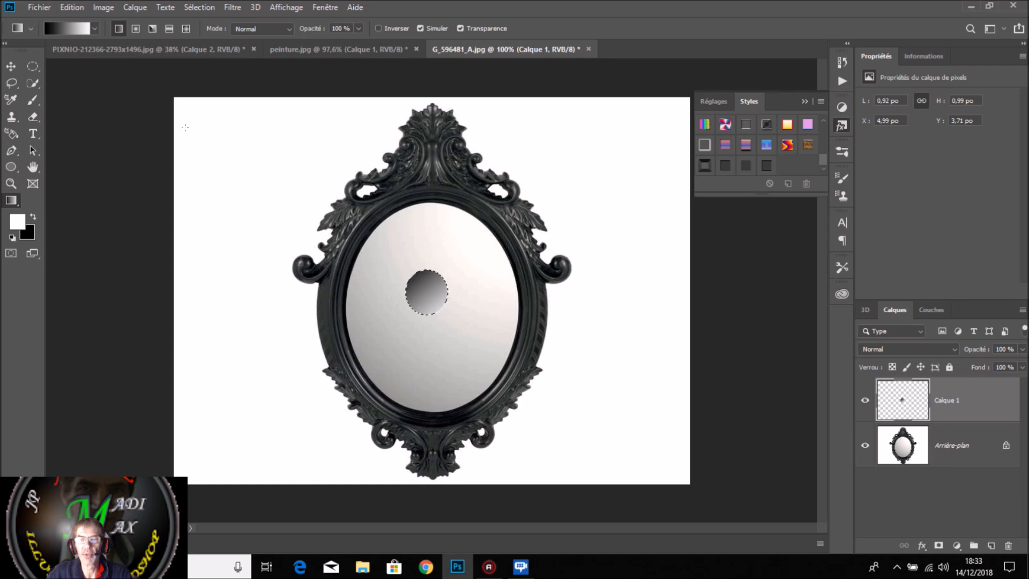
left_click(196, 7)
left_click(207, 34)
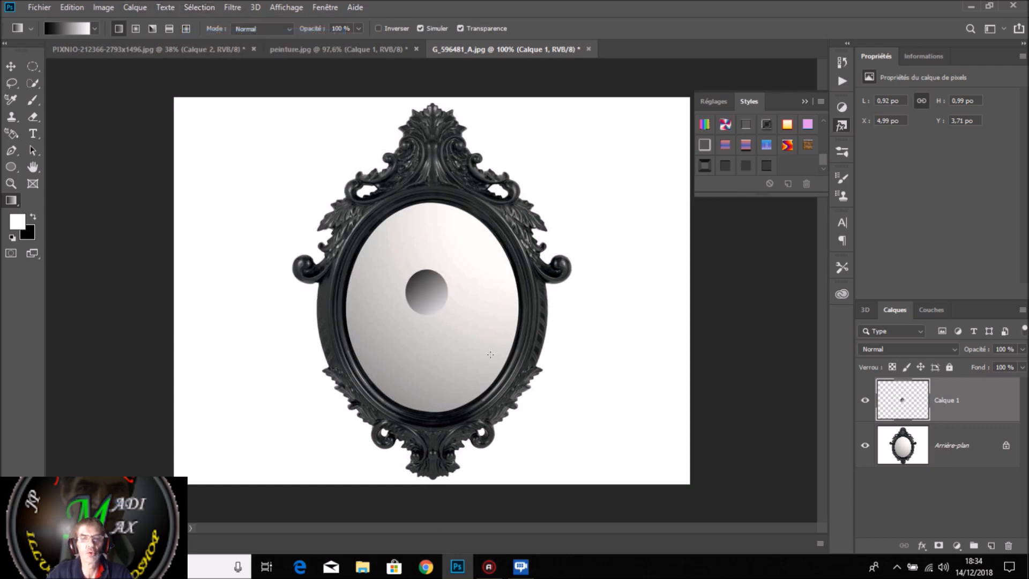
- Set Calque 1's blend mode to Incrustation and apply the saved "goutte d'eau" style to the gradient ellipse
left_click(909, 349)
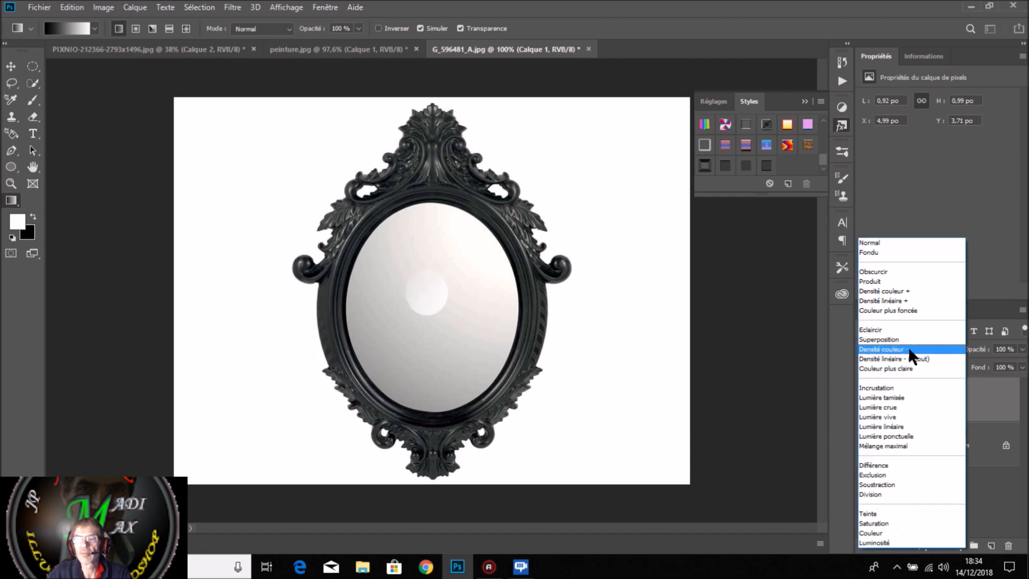
left_click(905, 386)
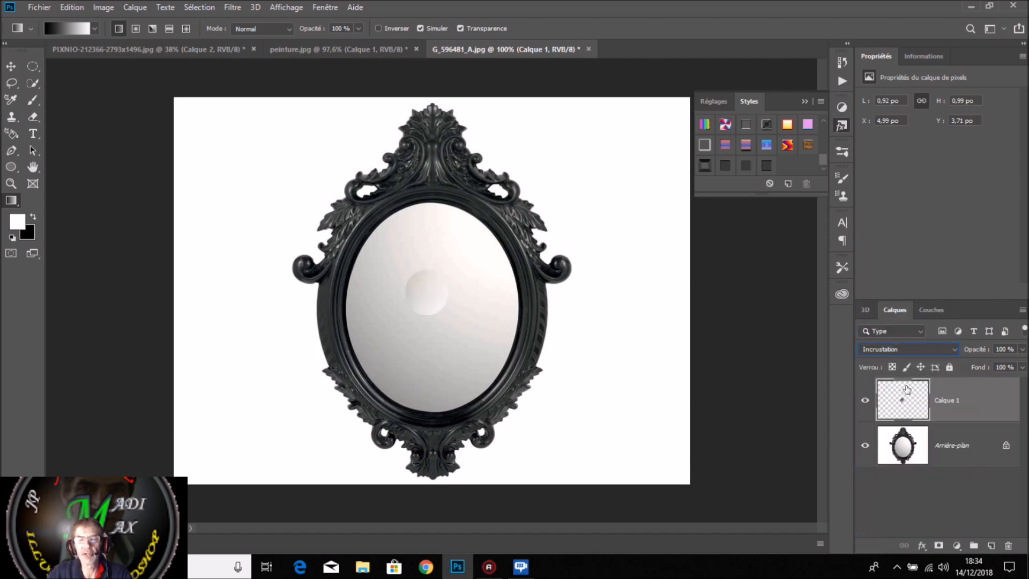
left_click(320, 7)
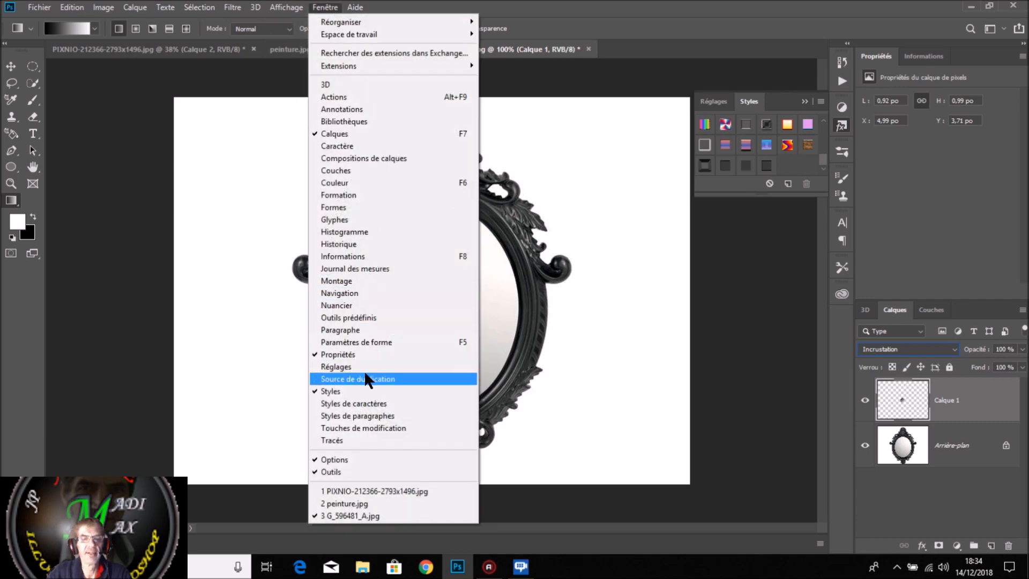
left_click(364, 388)
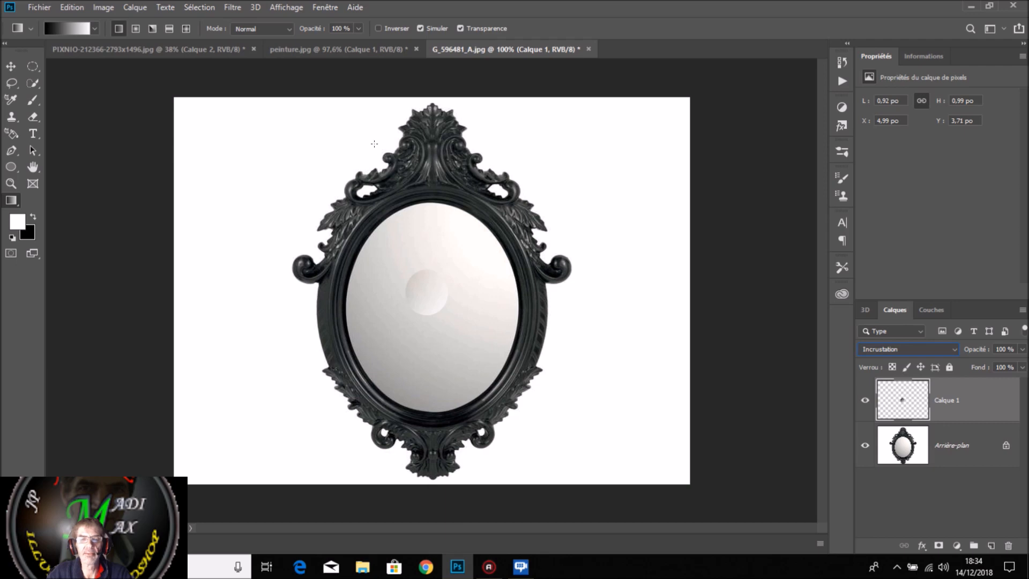
left_click(325, 5)
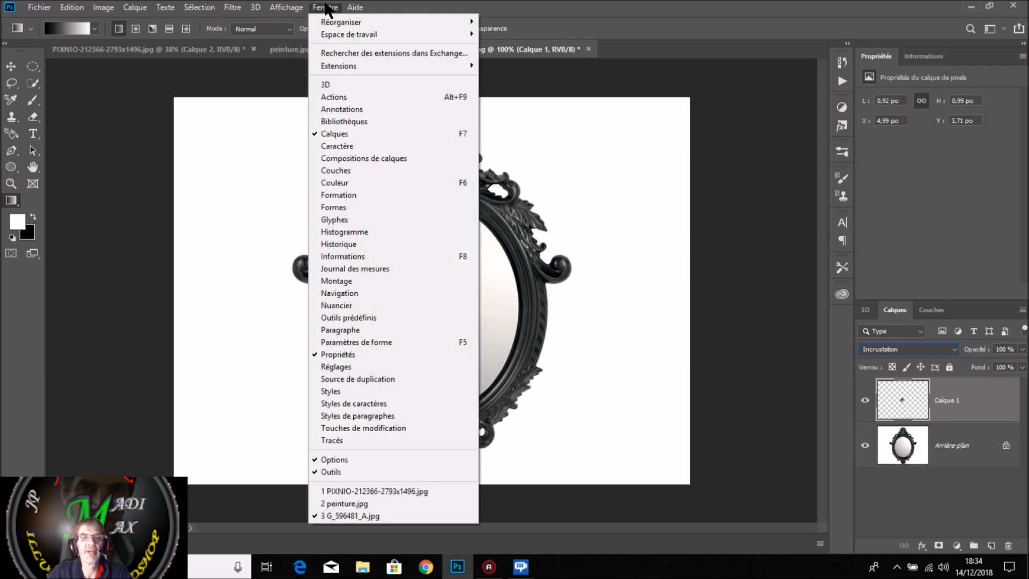
left_click(363, 391)
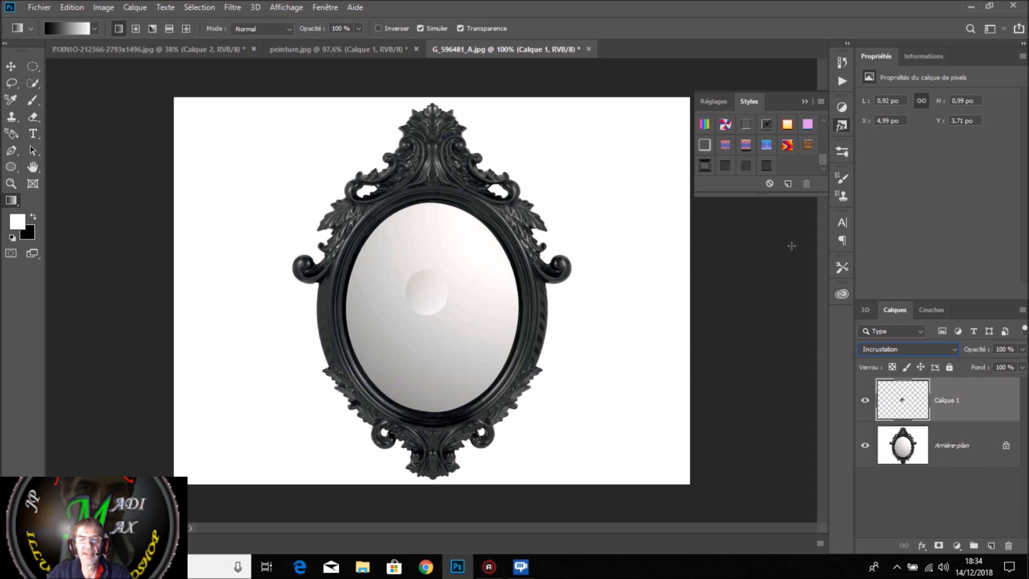
left_click(767, 164)
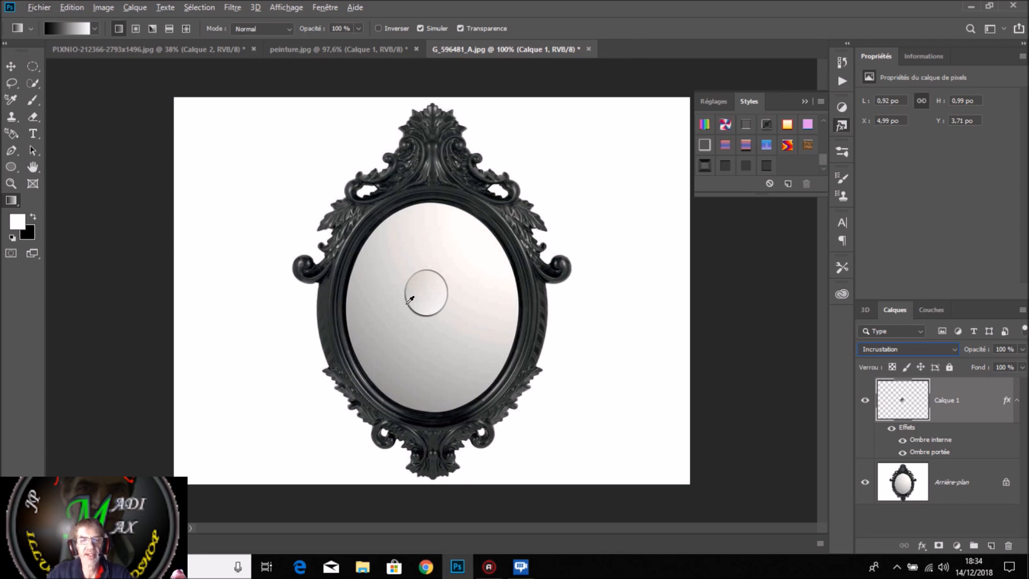
- Use Fluidité with a size 51 brush to stretch the ellipse's upper edge up and leftward into a pointed drop about 1.1 by 1.92 po
left_click(15, 63)
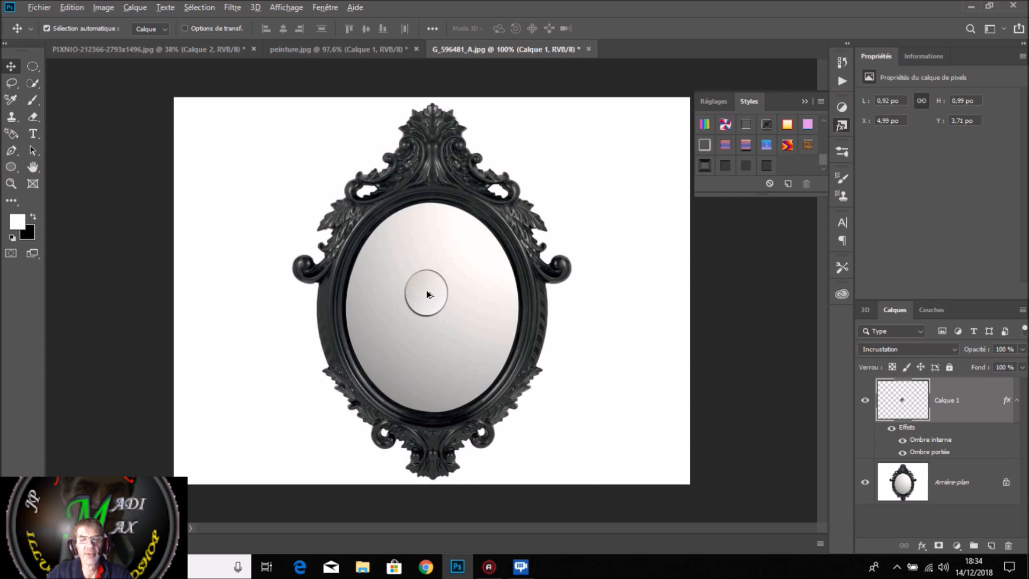
scroll(425, 292, "up", 4)
scroll(465, 299, "up", 2)
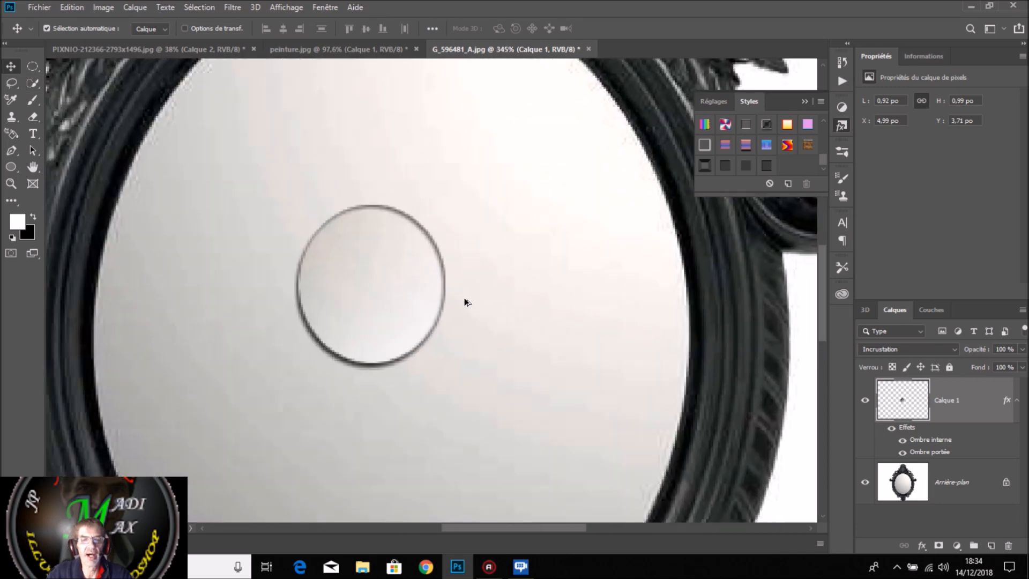
scroll(464, 297, "up", 1)
scroll(464, 297, "down", 4)
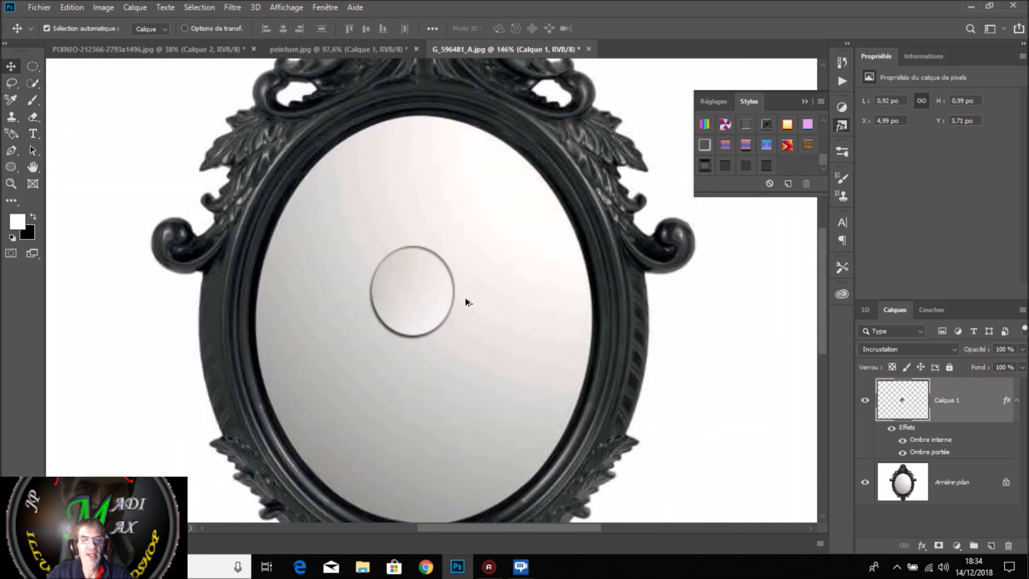
scroll(465, 297, "down", 1)
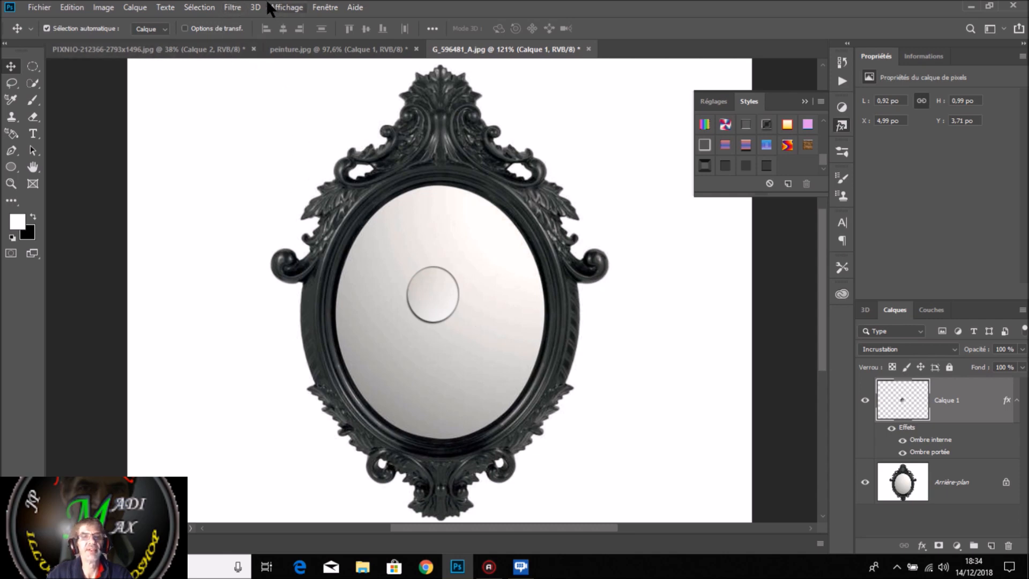
left_click(233, 7)
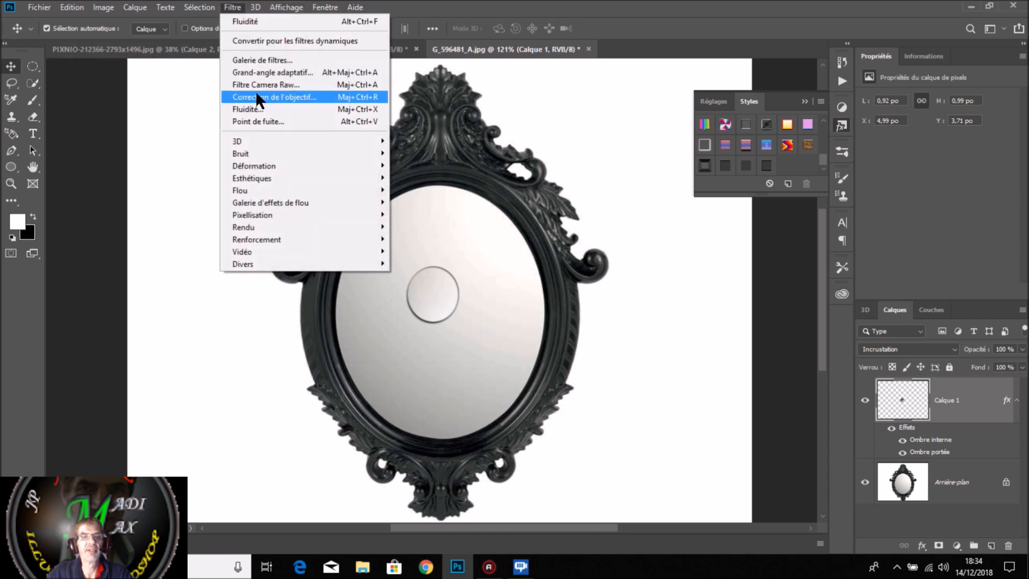
left_click(255, 108)
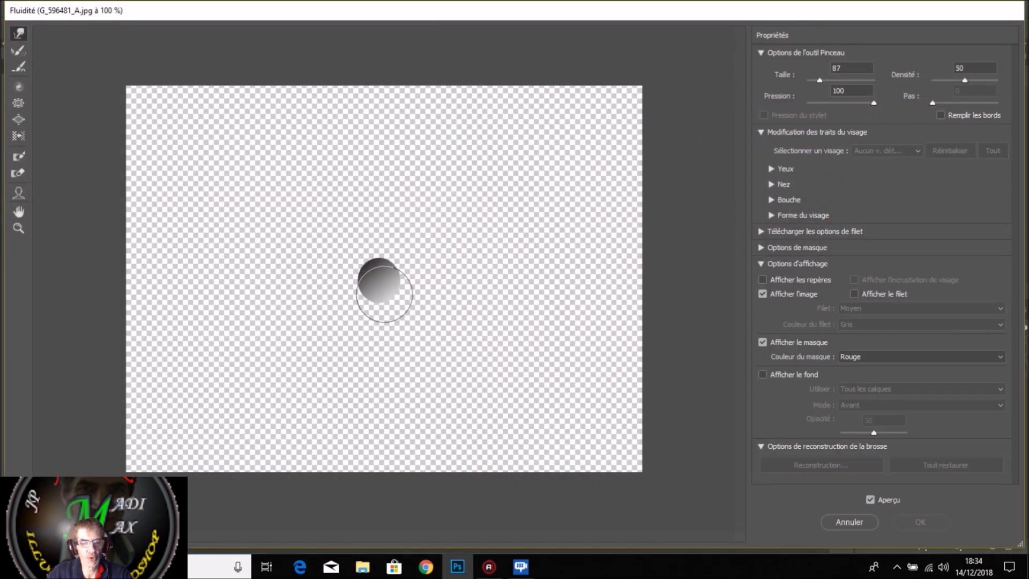
left_click_drag(372, 294, 357, 294)
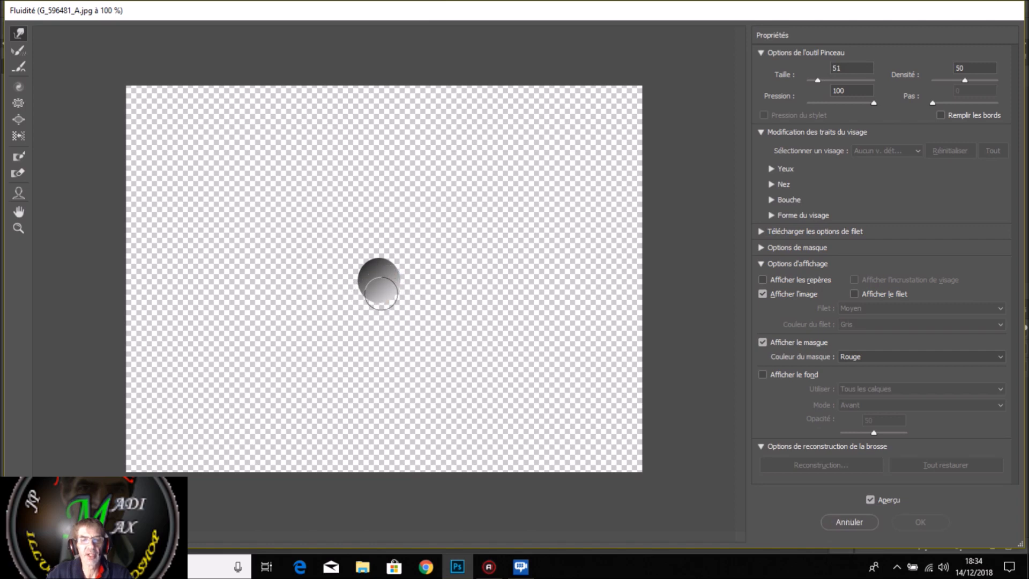
mouse_move(368, 269)
left_mouse_down()
mouse_move(370, 236)
mouse_move(358, 214)
mouse_move(356, 229)
mouse_move(346, 218)
left_mouse_up()
left_click_drag(361, 259, 344, 207)
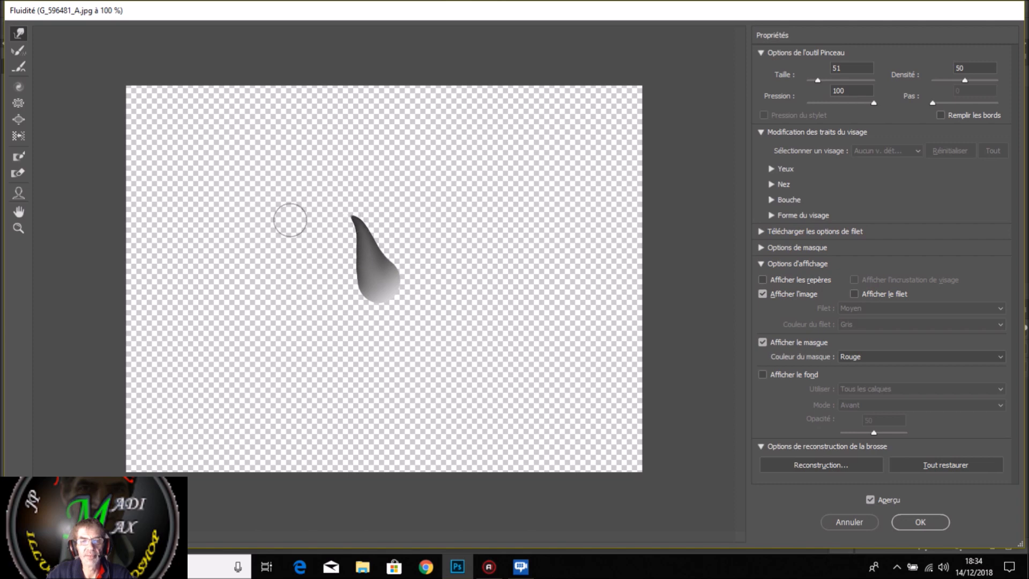
left_click(918, 522)
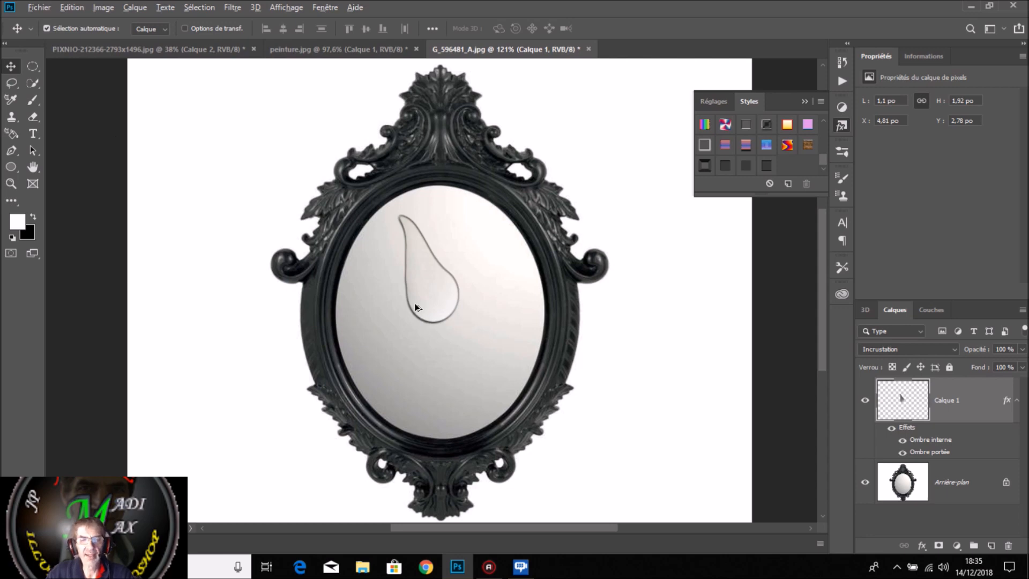
- Duplicate the drop below the original and warp the copy's upper part up and rightward in Fluidité with the size 51 brush
left_click_drag(426, 300, 441, 409)
left_click_drag(484, 398, 484, 399)
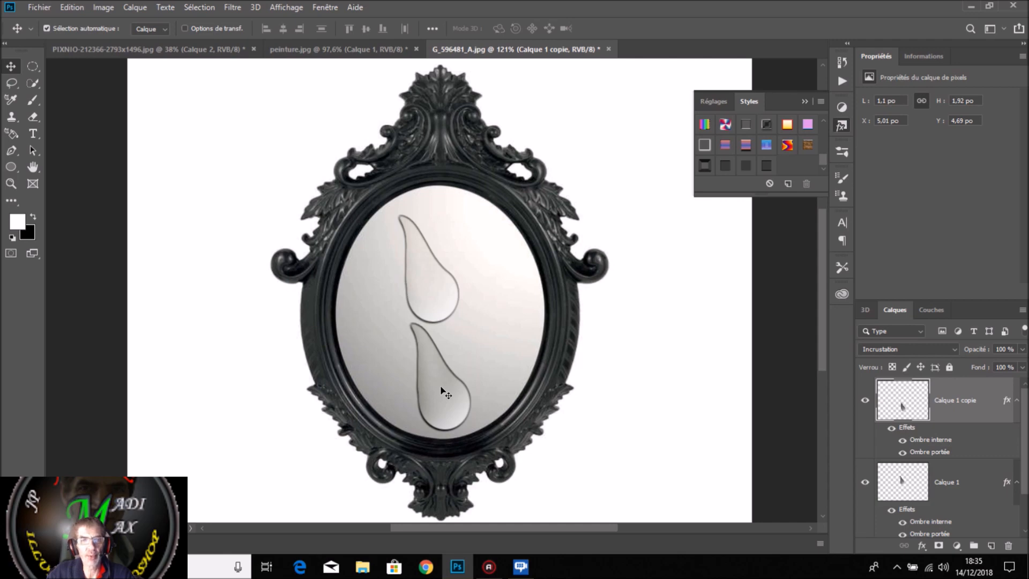
left_click(235, 5)
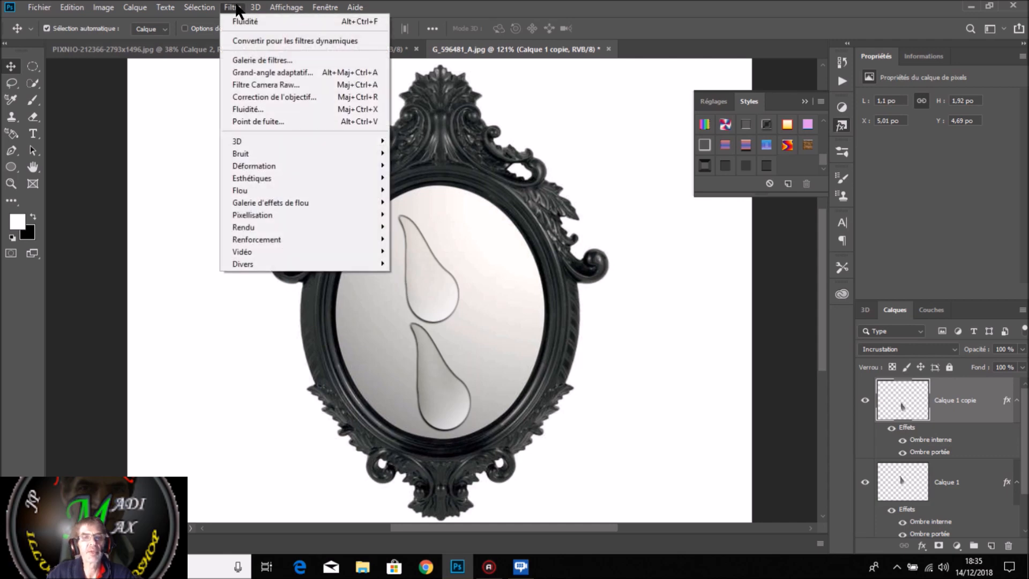
left_click(250, 107)
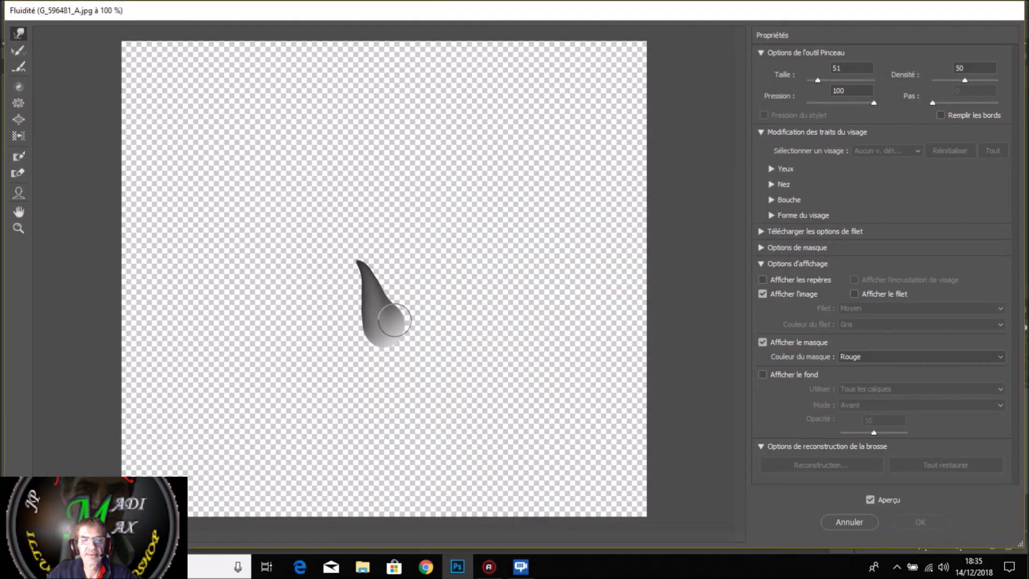
mouse_move(389, 314)
left_mouse_down()
mouse_move(421, 281)
mouse_move(379, 303)
mouse_move(402, 252)
left_mouse_up()
mouse_move(391, 291)
left_mouse_down()
mouse_move(418, 245)
mouse_move(370, 264)
mouse_move(412, 248)
left_mouse_up()
mouse_move(353, 266)
left_mouse_down()
mouse_move(405, 240)
mouse_move(361, 279)
mouse_move(421, 247)
left_mouse_up()
mouse_move(388, 291)
left_mouse_down()
mouse_move(446, 242)
mouse_move(360, 282)
mouse_move(428, 241)
mouse_move(382, 256)
mouse_move(368, 285)
mouse_move(375, 311)
mouse_move(397, 302)
mouse_move(427, 254)
mouse_move(450, 239)
left_mouse_up()
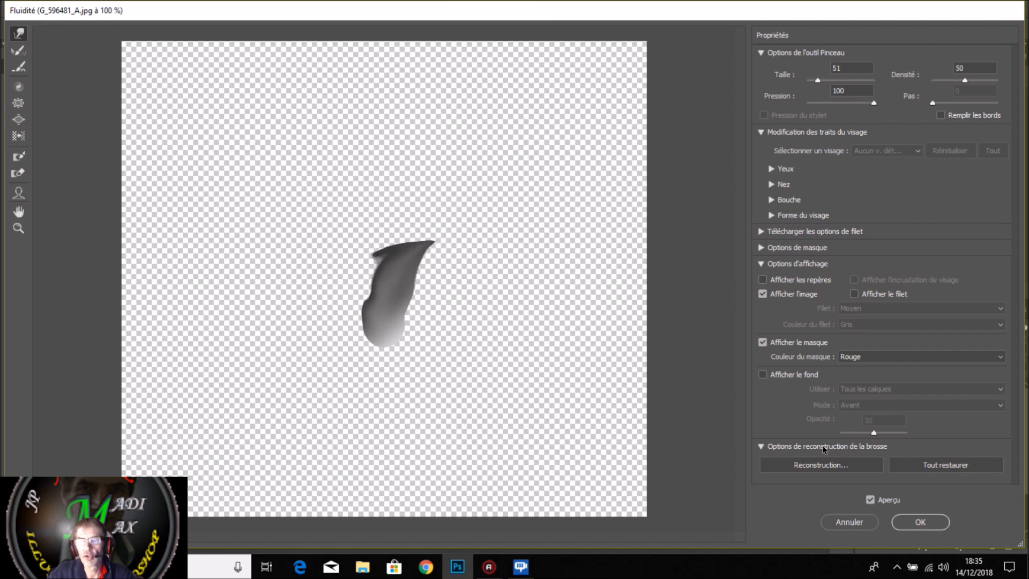
left_click(921, 521)
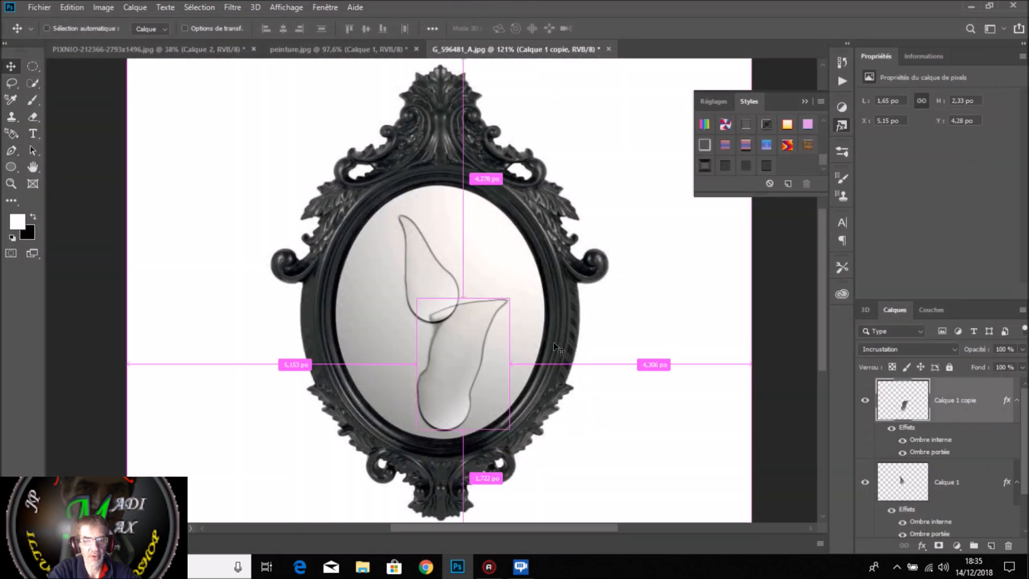
- Scale the copied drop to about 49 %, flip it with Symétrie axe horizontal, and place it below the first drop on the mirror glass
key("ctrl+t")
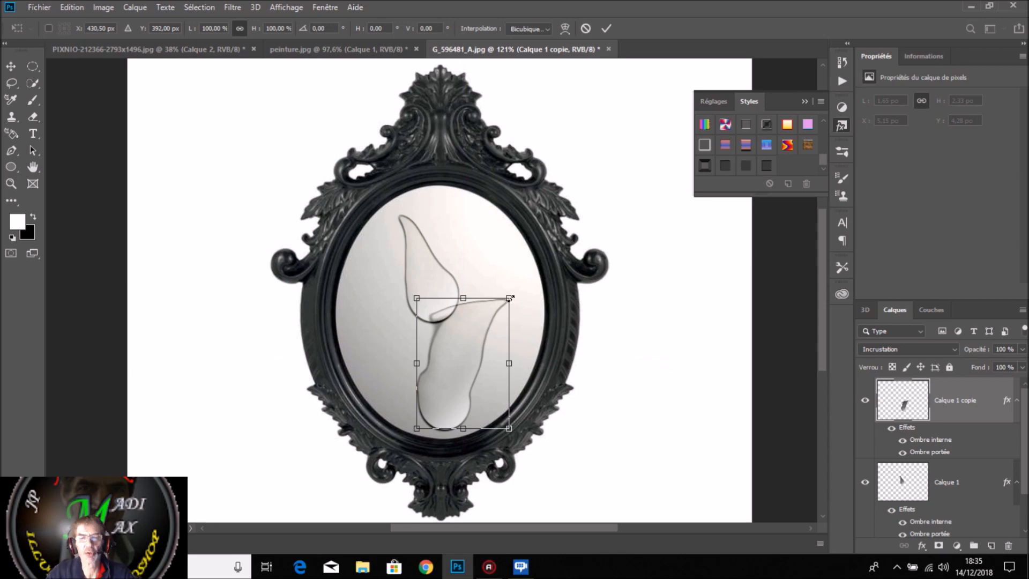
left_click_drag(509, 298, 491, 334)
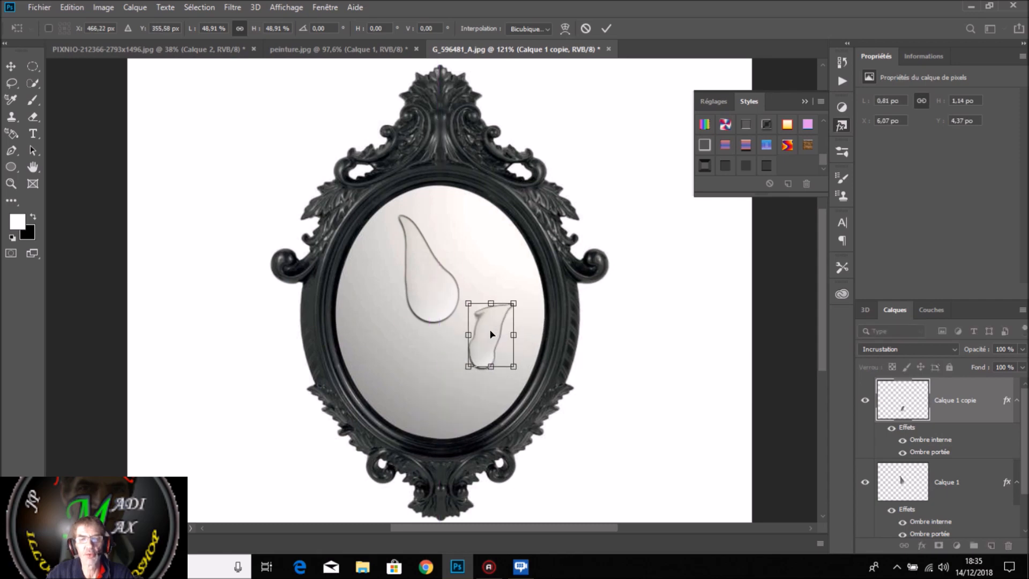
right_click(491, 334)
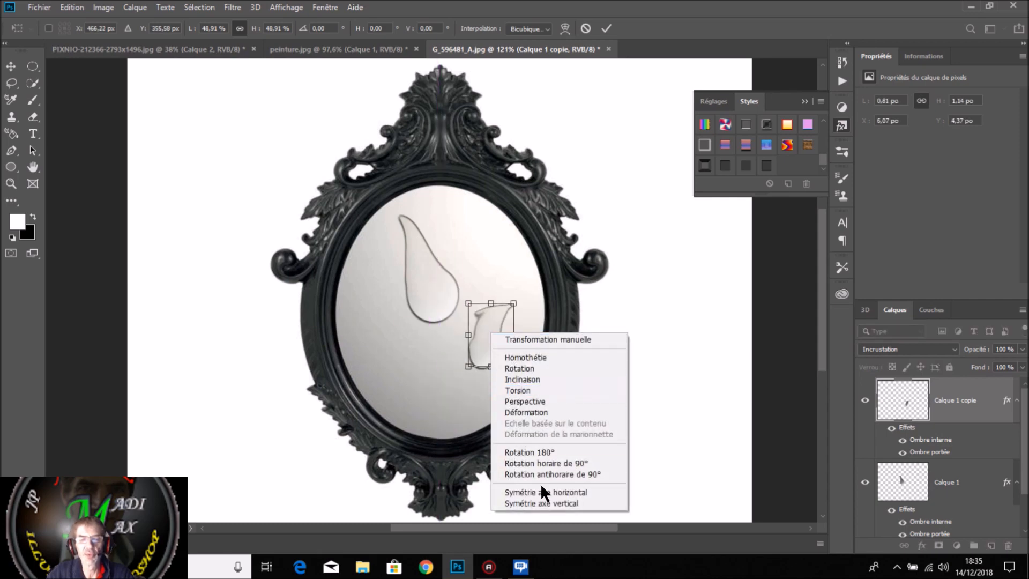
left_click(550, 492)
left_click_drag(497, 364, 450, 394)
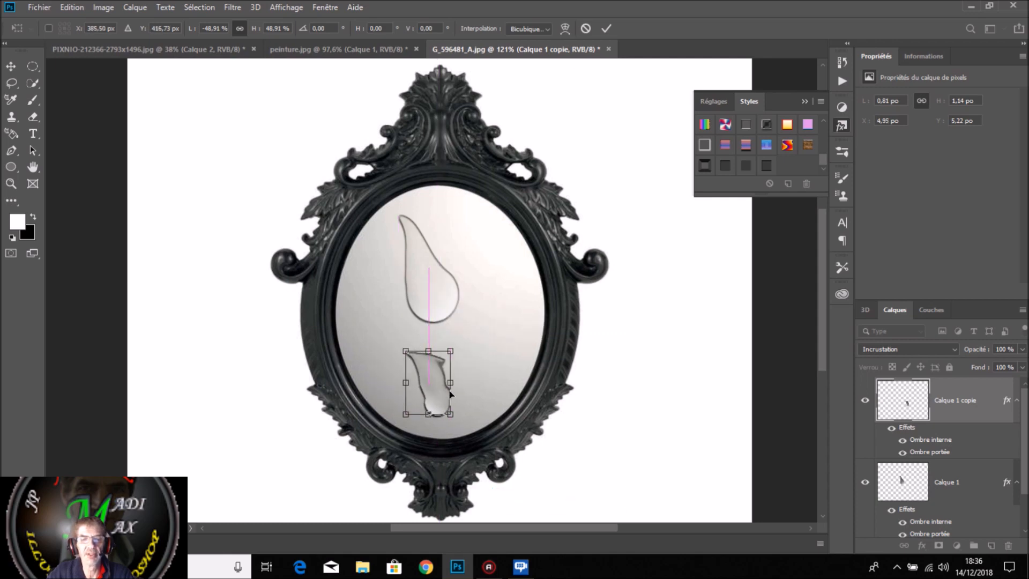
left_click(608, 27)
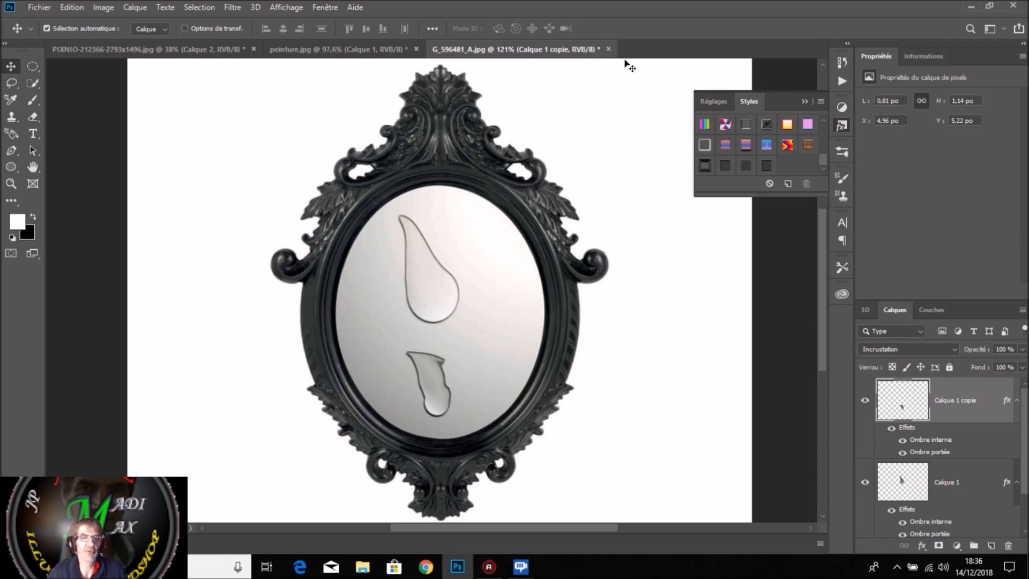